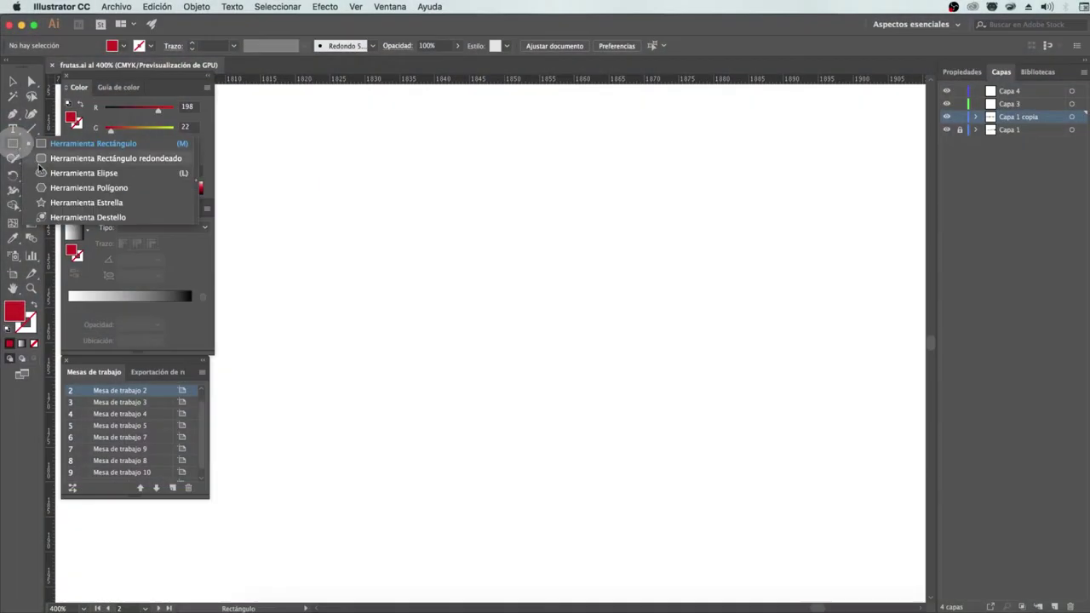
# Draw a red circle for the cherry body and duplicate it slightly to the right
pyautogui.moveTo(13, 143); pyautogui.dragTo(51, 166)
pyautogui.moveTo(366, 212)
pyautogui.mouseDown()
pyautogui.moveTo(460, 395)
pyautogui.moveTo(578, 420)
pyautogui.mouseUp()
pyautogui.press('v')
pyautogui.moveTo(491, 346)
pyautogui.mouseDown()
pyautogui.moveTo(522, 346)
pyautogui.moveTo(522, 317)
pyautogui.mouseUp()
pyautogui.click(783, 310)
# Send the copy behind the body and color it darker red to form the left edge
pyautogui.rightClick(557, 264)
pyautogui.click(630, 347)
pyautogui.moveTo(420, 327); pyautogui.dragTo(455, 333)
pyautogui.click(389, 278)
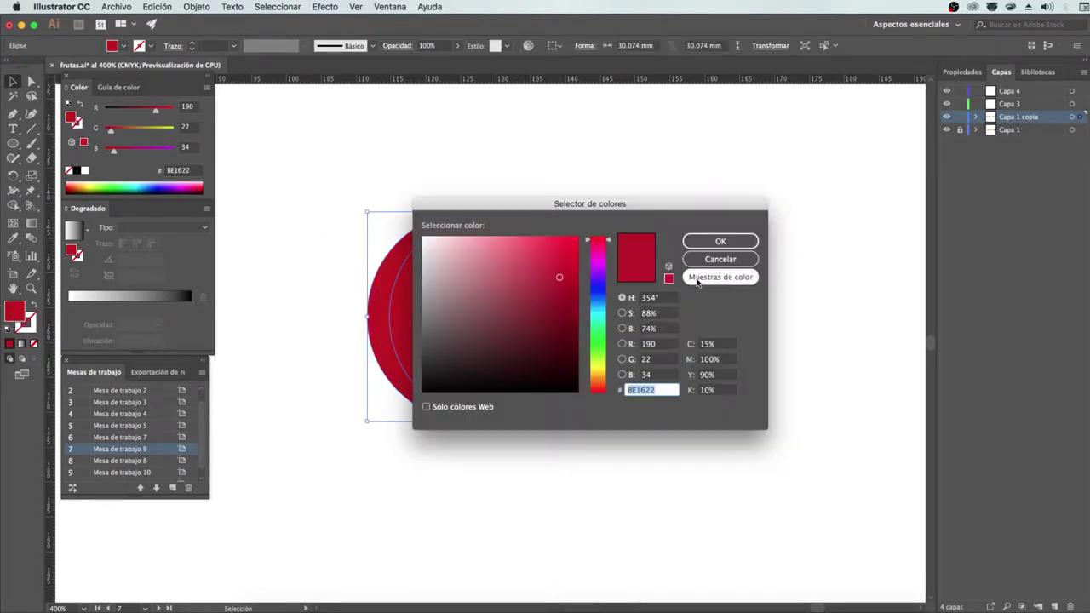
pyautogui.click(704, 239)
# Draw a curved Arc stem on top with a brown 4 pt stroke
pyautogui.moveTo(29, 133); pyautogui.dragTo(60, 129)
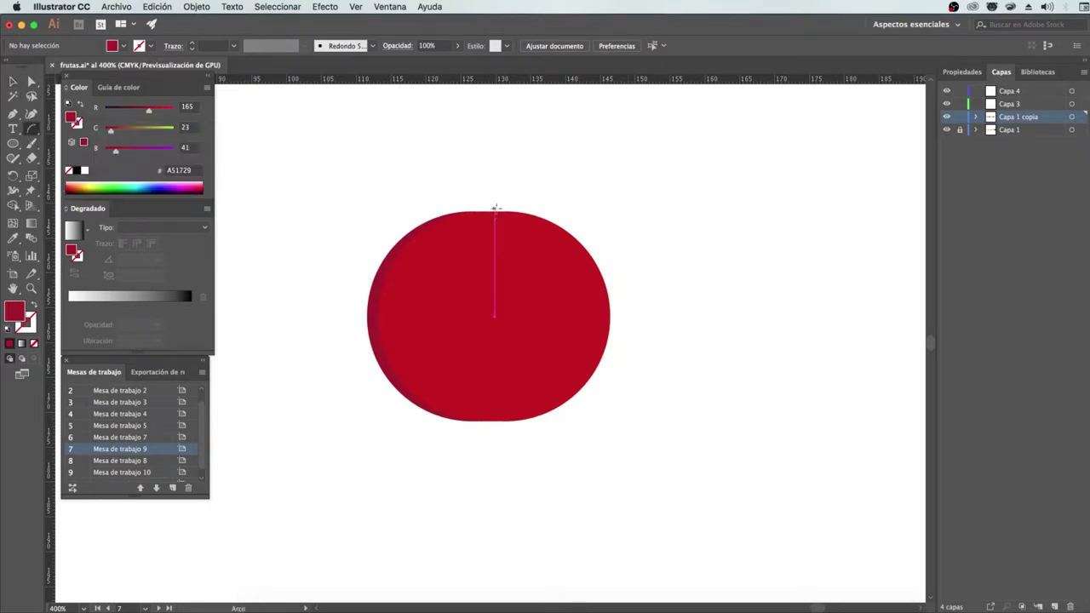
pyautogui.moveTo(545, 126); pyautogui.dragTo(543, 127)
pyautogui.click(150, 45)
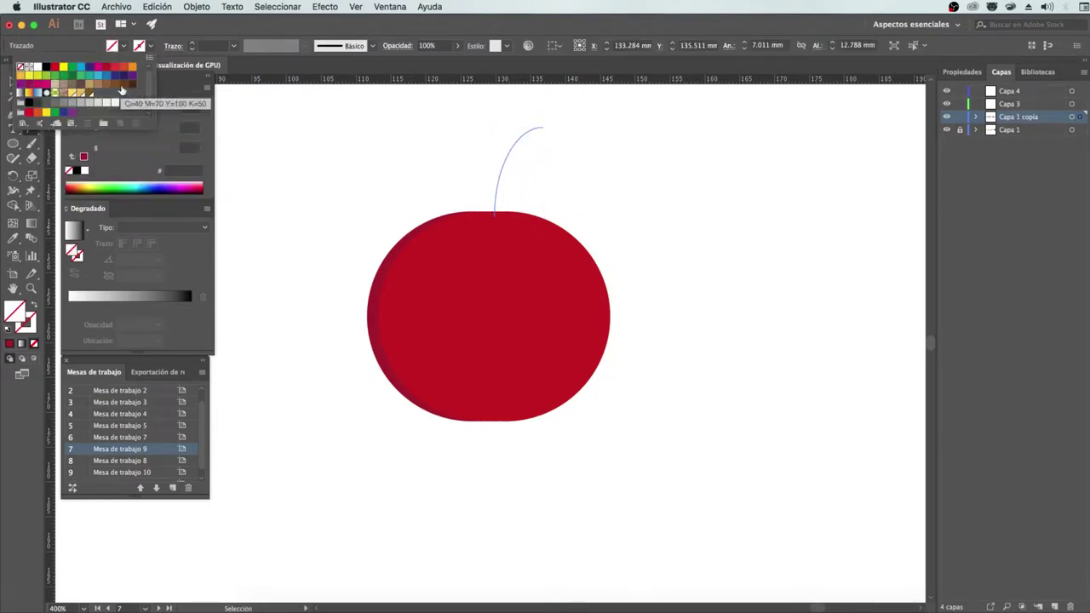
pyautogui.click(34, 68)
pyautogui.click(962, 72)
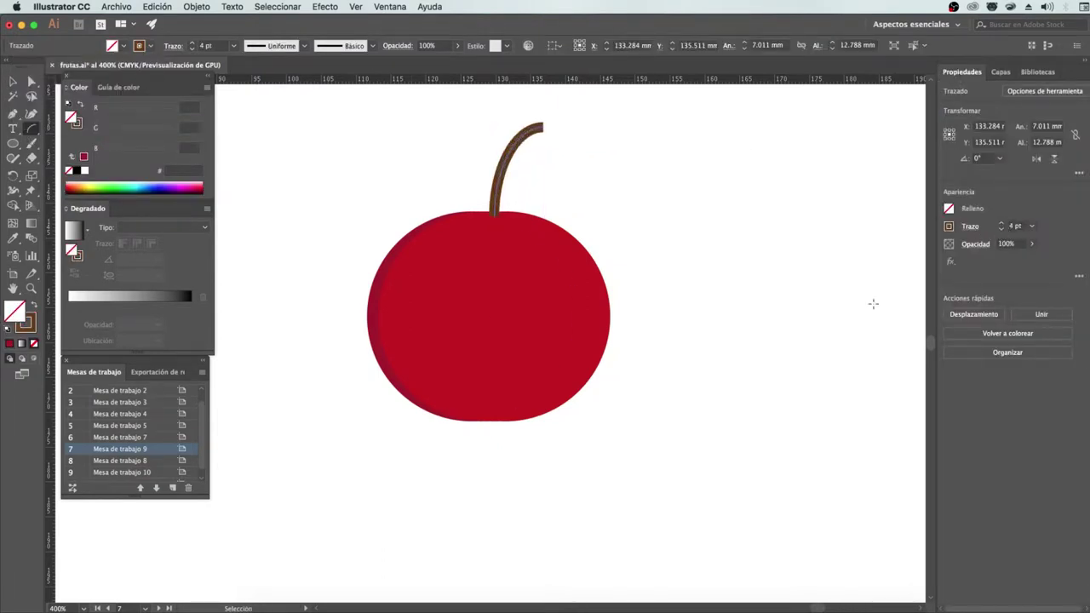
pyautogui.hotkey('ctrl', 'shift', 'a')
# Draw a small green-filled circle beside the cherry
pyautogui.moveTo(13, 143); pyautogui.dragTo(111, 170)
pyautogui.moveTo(607, 166); pyautogui.dragTo(691, 249)
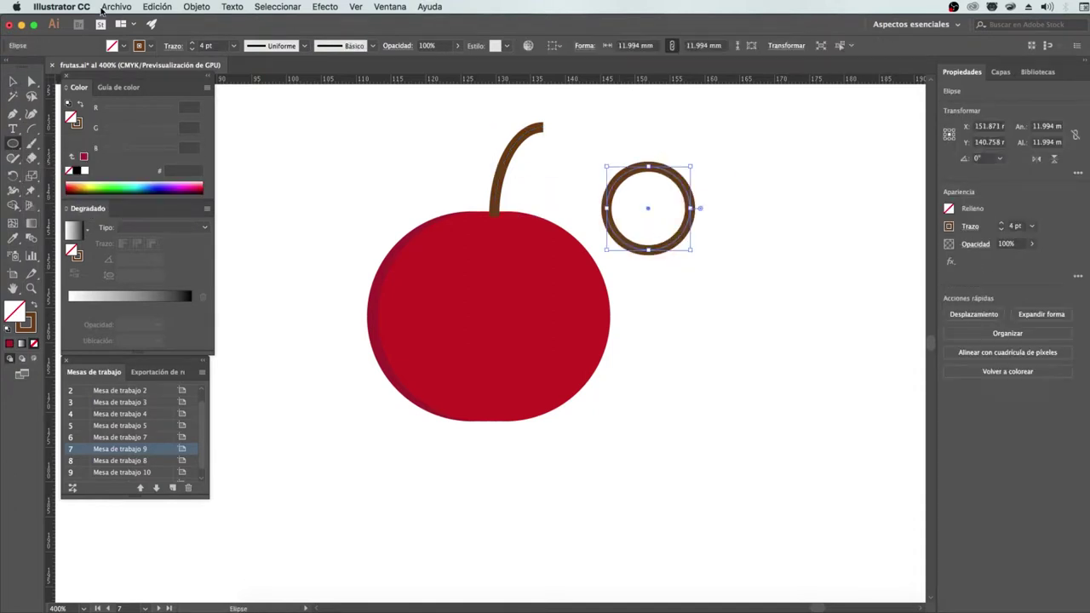
pyautogui.hotkey('shift', 'x')
pyautogui.click(119, 45)
pyautogui.click(56, 75)
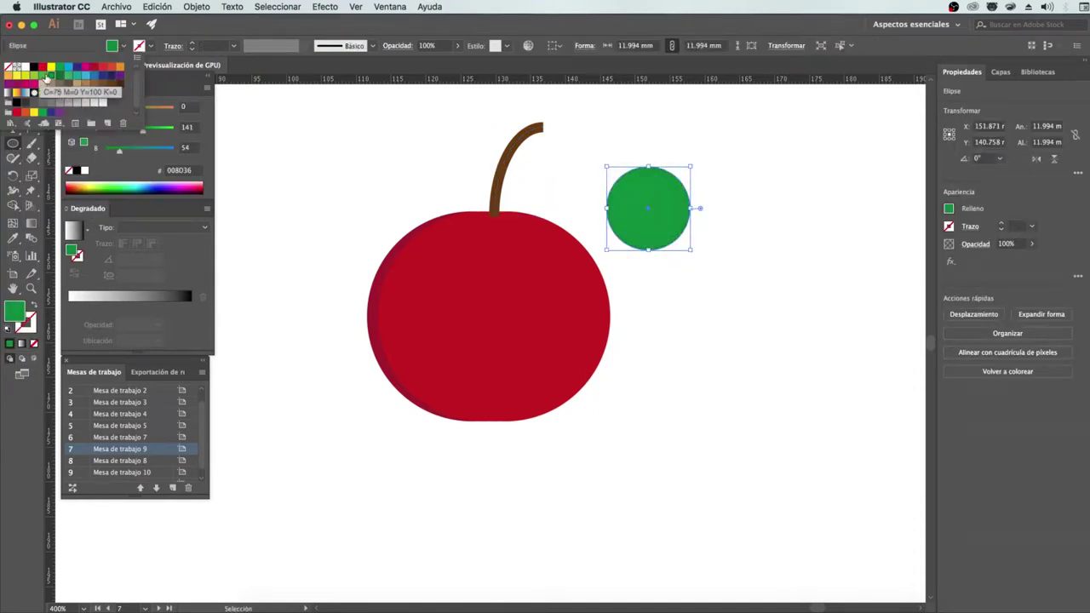
pyautogui.press('Escape')
pyautogui.press('v')
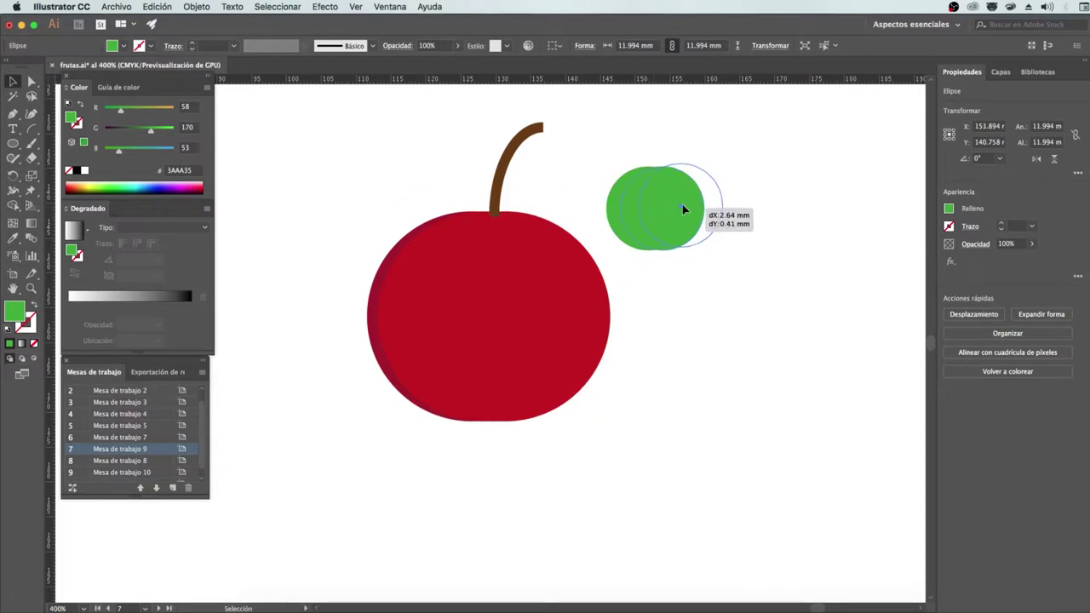
# Overlap a copy of the circle, Pathfinder Intersect them into a leaf, and rotate it diagonally
pyautogui.moveTo(684, 209); pyautogui.dragTo(683, 206)
pyautogui.click(676, 145)
pyautogui.moveTo(676, 146); pyautogui.dragTo(647, 196)
pyautogui.hotkey('ctrl', 'shift', 'F9')
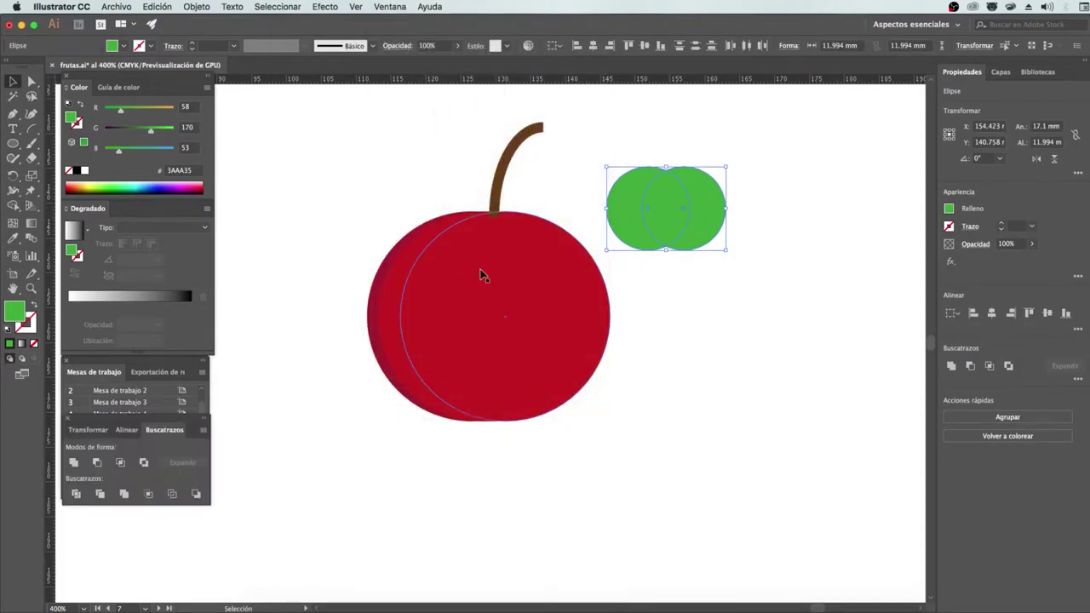
pyautogui.click(120, 462)
pyautogui.click(618, 260)
pyautogui.moveTo(701, 172)
pyautogui.mouseDown()
pyautogui.moveTo(715, 197)
pyautogui.moveTo(675, 196)
pyautogui.mouseUp()
# Draw a dark green center vein line on the leaf
pyautogui.press('\\')
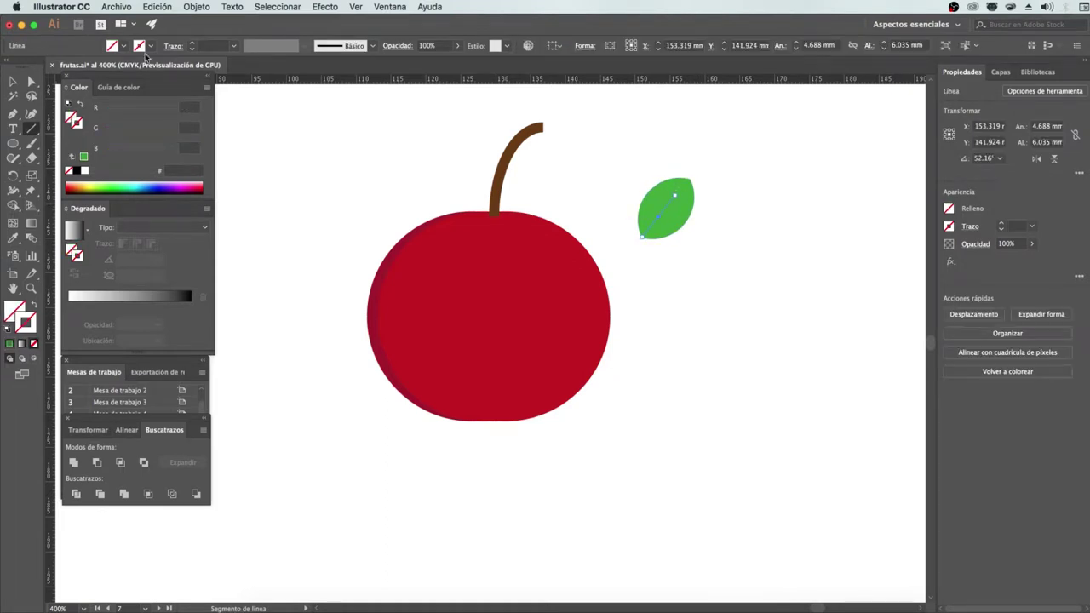
pyautogui.click(150, 45)
pyautogui.click(86, 76)
pyautogui.click(14, 80)
# Duplicate the leaf with its vein and position the leaves near the stem
pyautogui.moveTo(772, 242); pyautogui.dragTo(625, 151)
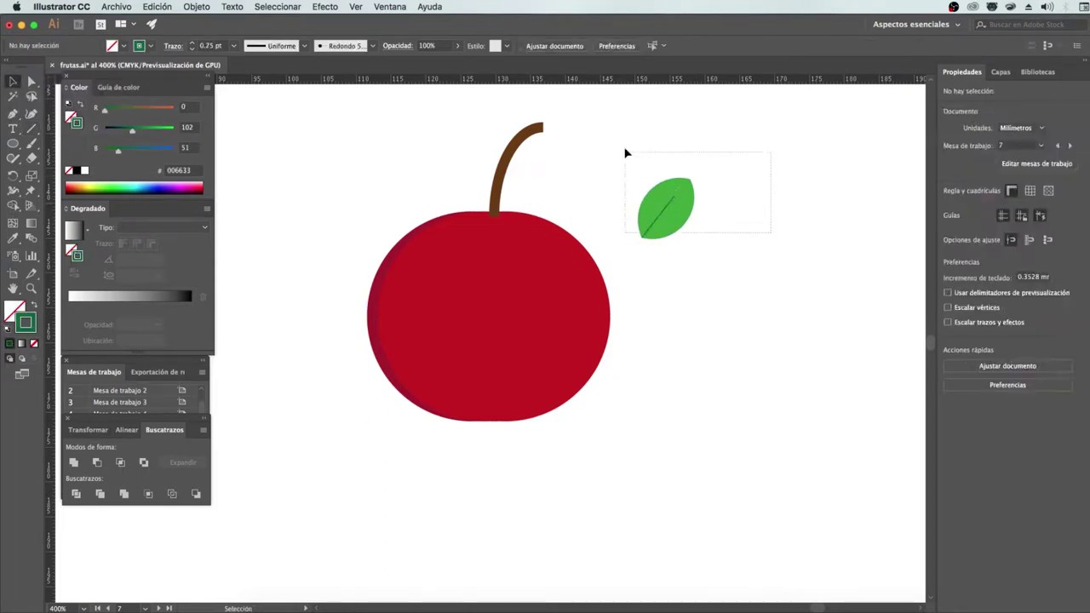
pyautogui.moveTo(673, 205); pyautogui.dragTo(711, 243)
pyautogui.click(685, 194)
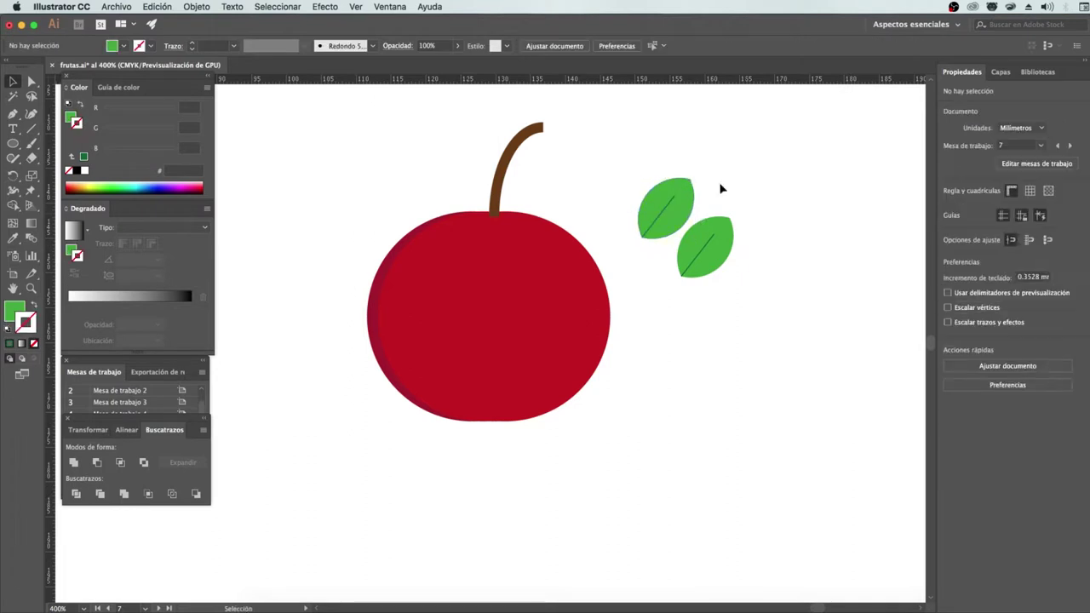
pyautogui.moveTo(676, 204); pyautogui.dragTo(527, 178)
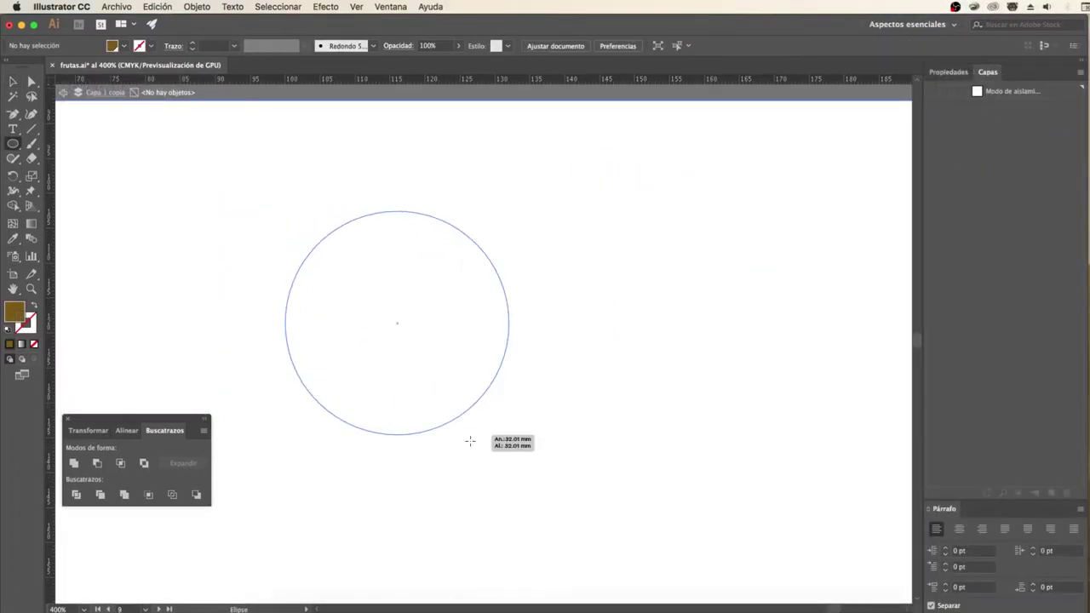
# Draw a large pale yellow circle and overlap it with a darker yellow-orange copy shifted upward
pyautogui.moveTo(416, 392); pyautogui.dragTo(565, 490)
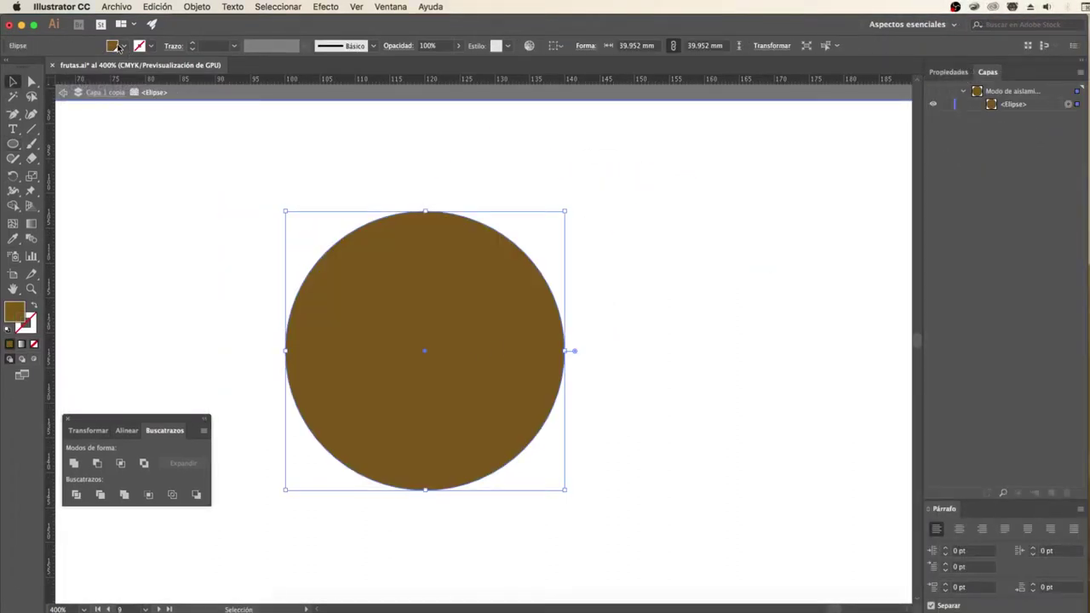
pyautogui.click(119, 48)
pyautogui.click(51, 75)
pyautogui.click(528, 102)
pyautogui.moveTo(451, 297); pyautogui.dragTo(457, 271)
pyautogui.click(118, 47)
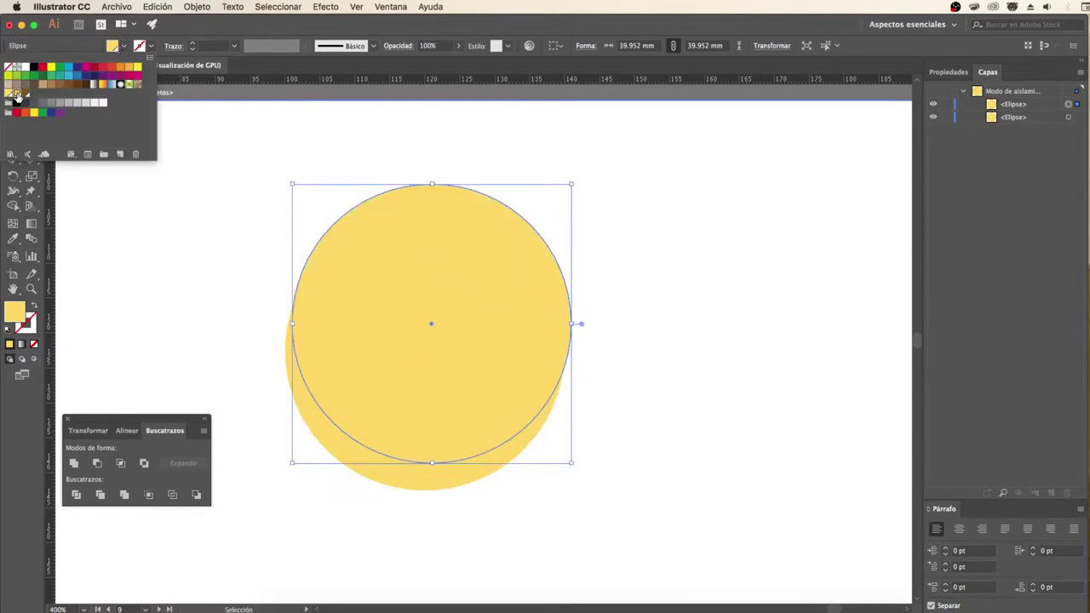
pyautogui.click(43, 94)
pyautogui.moveTo(451, 332); pyautogui.dragTo(457, 312)
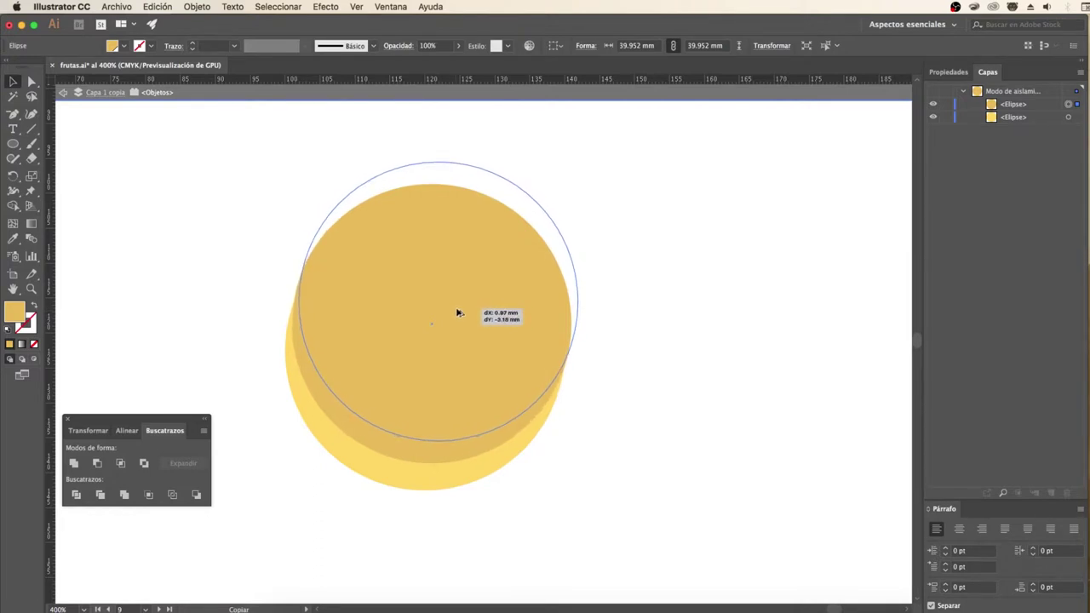
# Divide the overlapping circles and delete the inner and top pieces, leaving the banana crescent
pyautogui.moveTo(456, 312); pyautogui.dragTo(454, 312)
pyautogui.press('super+a')
pyautogui.click(76, 494)
pyautogui.press('Delete')
pyautogui.click(449, 186)
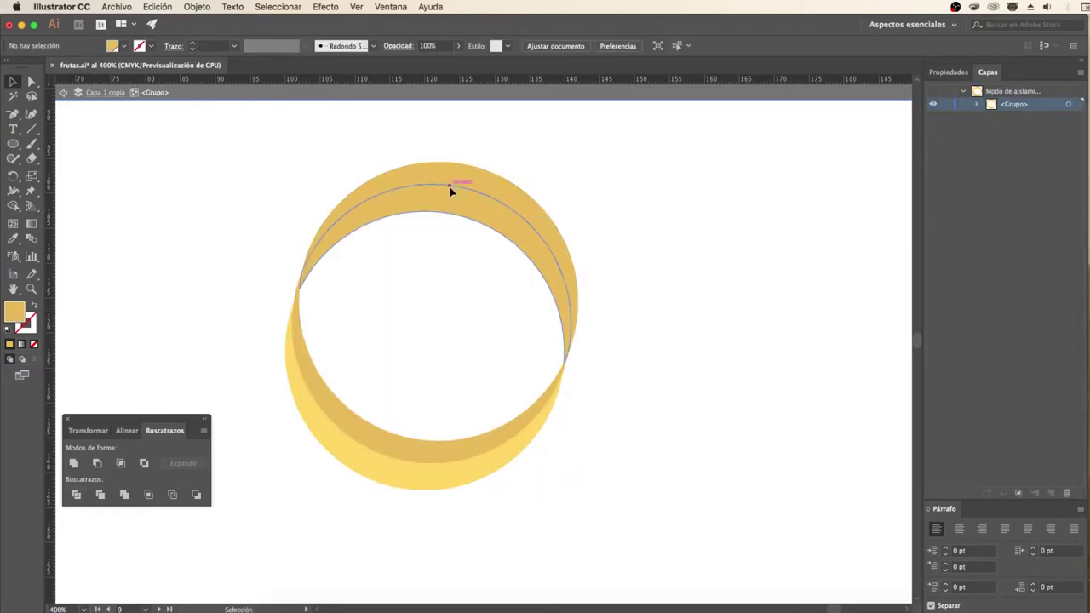
pyautogui.press('Delete')
pyautogui.click(567, 372)
pyautogui.click(589, 355)
# Draw a small brown rectangle at the banana's right tip
pyautogui.click(5, 140)
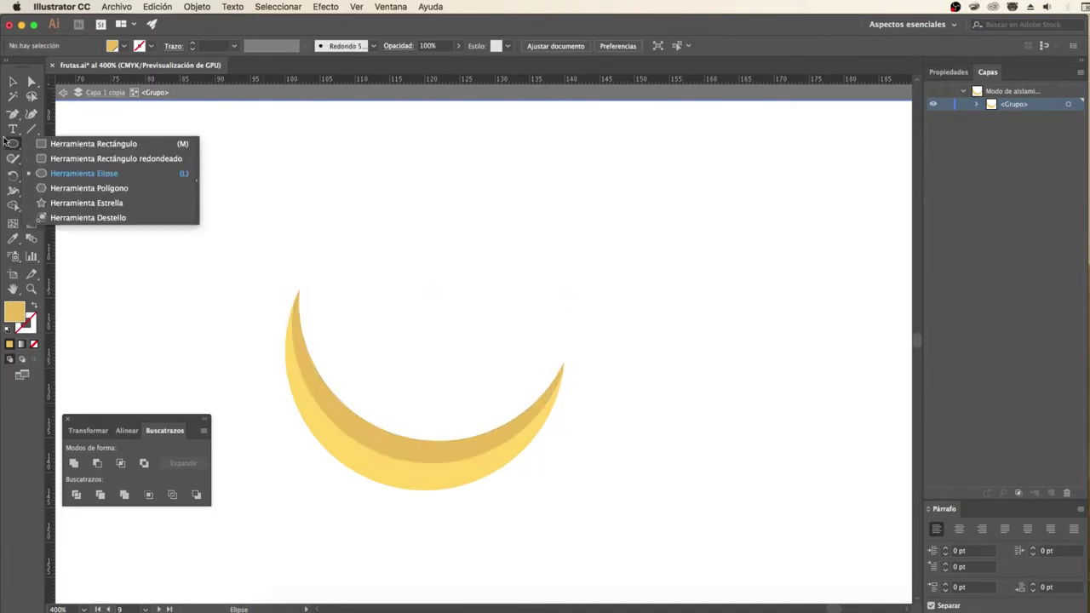
pyautogui.click(41, 144)
pyautogui.press('super+plus')
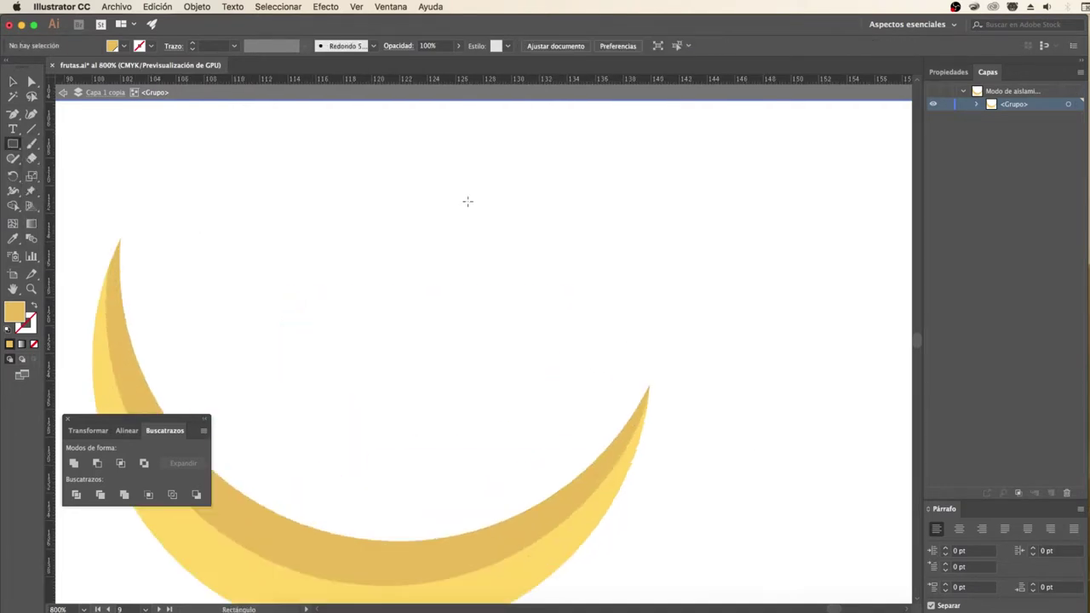
pyautogui.moveTo(633, 364); pyautogui.dragTo(651, 407)
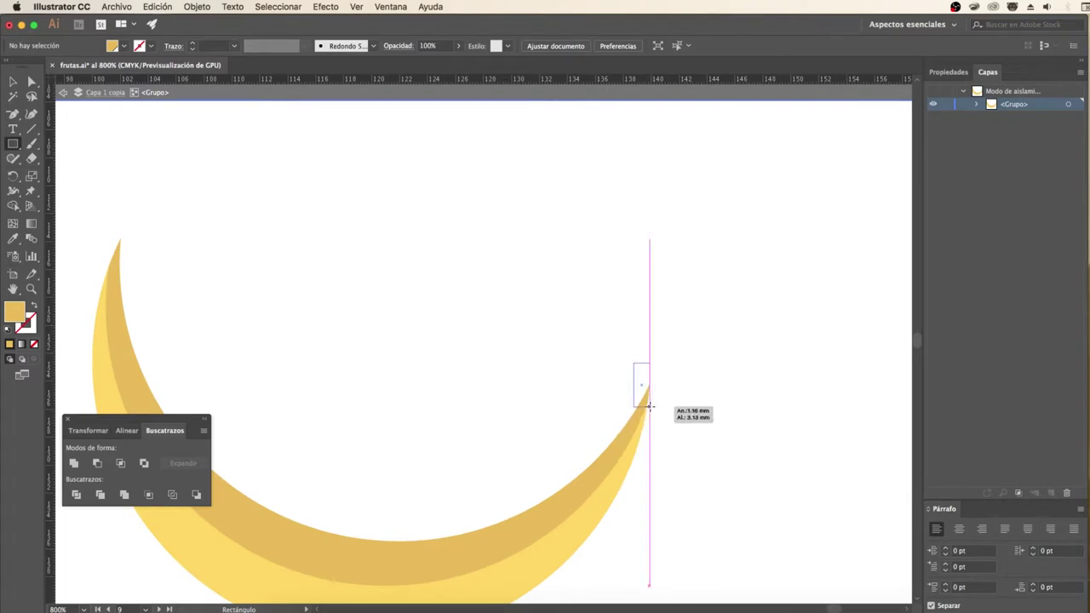
pyautogui.click(123, 46)
pyautogui.click(85, 94)
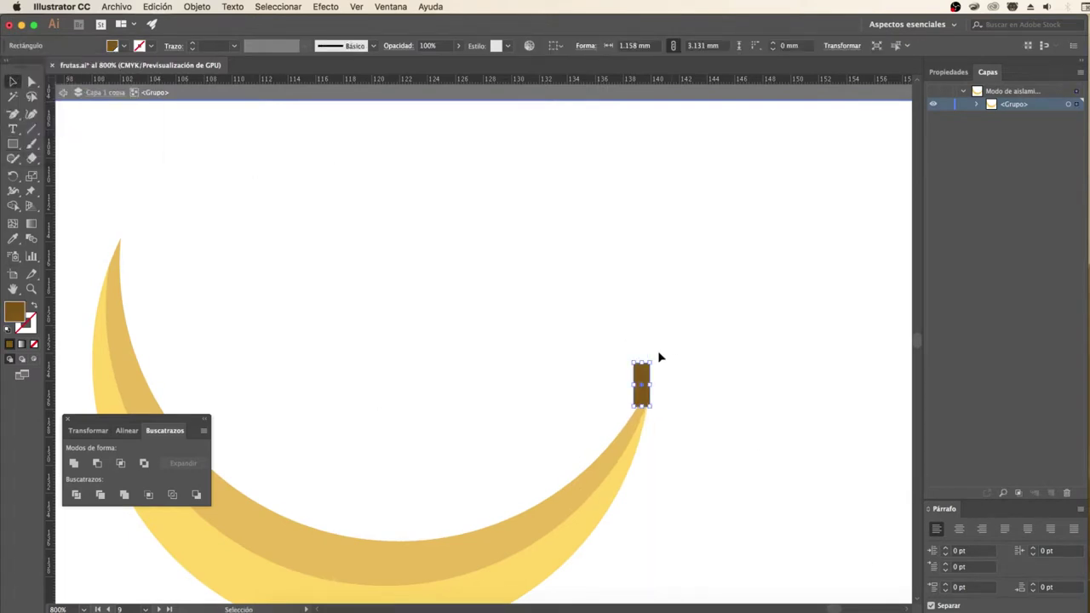
# Copy the brown tip to the banana's left end and tilt it to follow the curve
pyautogui.click(657, 377)
pyautogui.moveTo(648, 388); pyautogui.dragTo(108, 243)
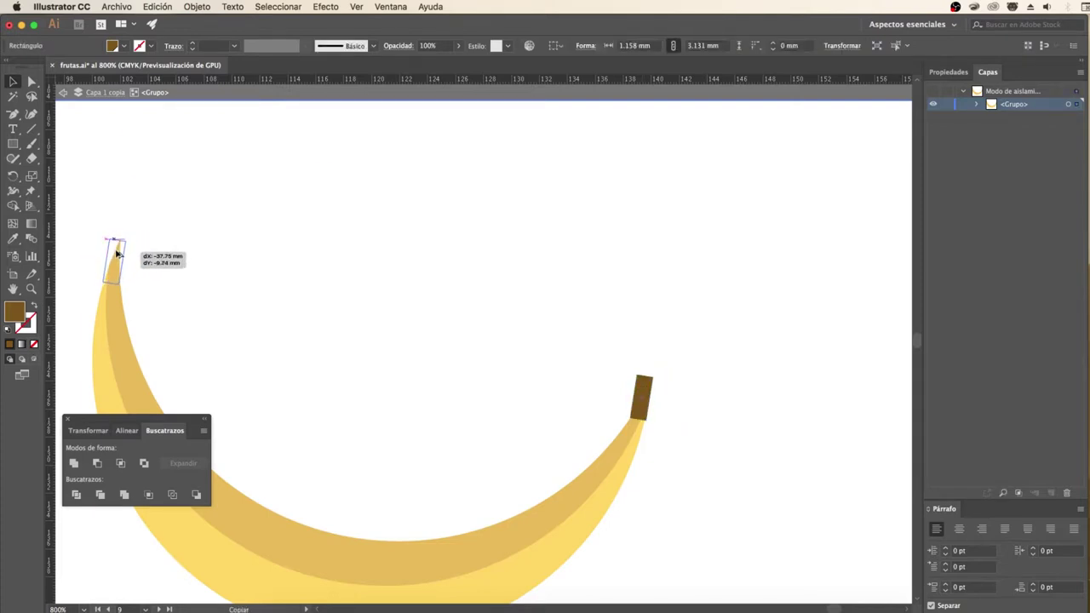
pyautogui.moveTo(129, 242); pyautogui.dragTo(130, 235)
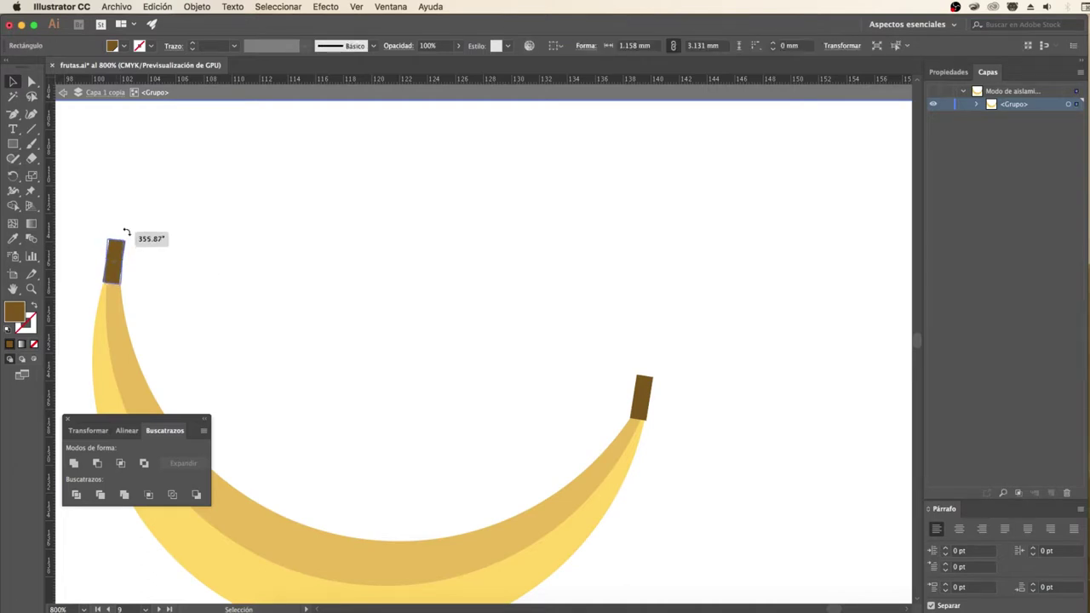
pyautogui.click(149, 218)
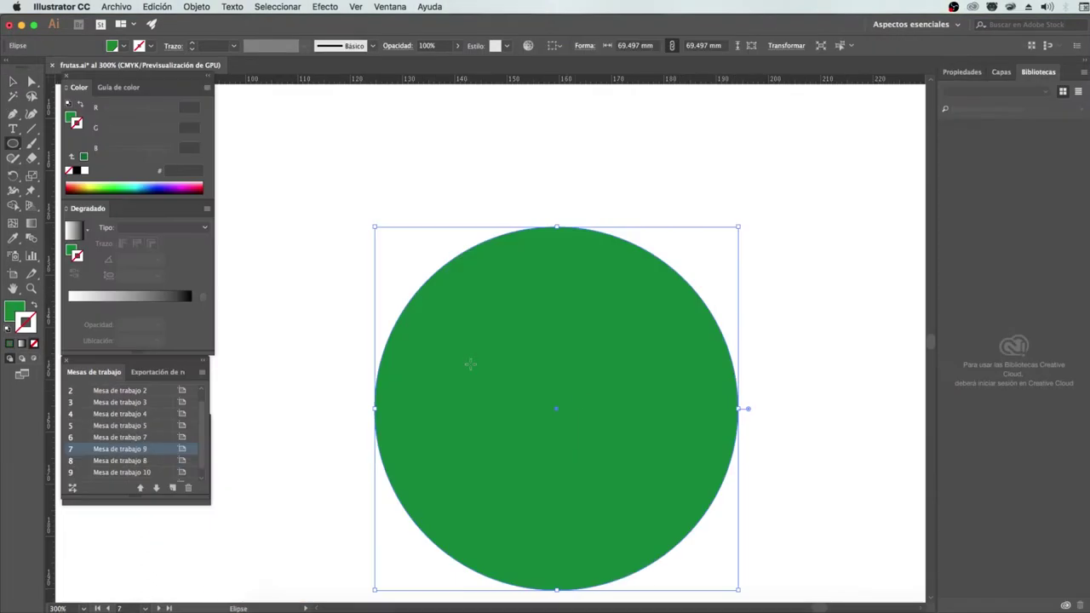
# Stack offset copies of the green circle, filling one white and the top one red
pyautogui.moveTo(546, 492); pyautogui.dragTo(548, 473)
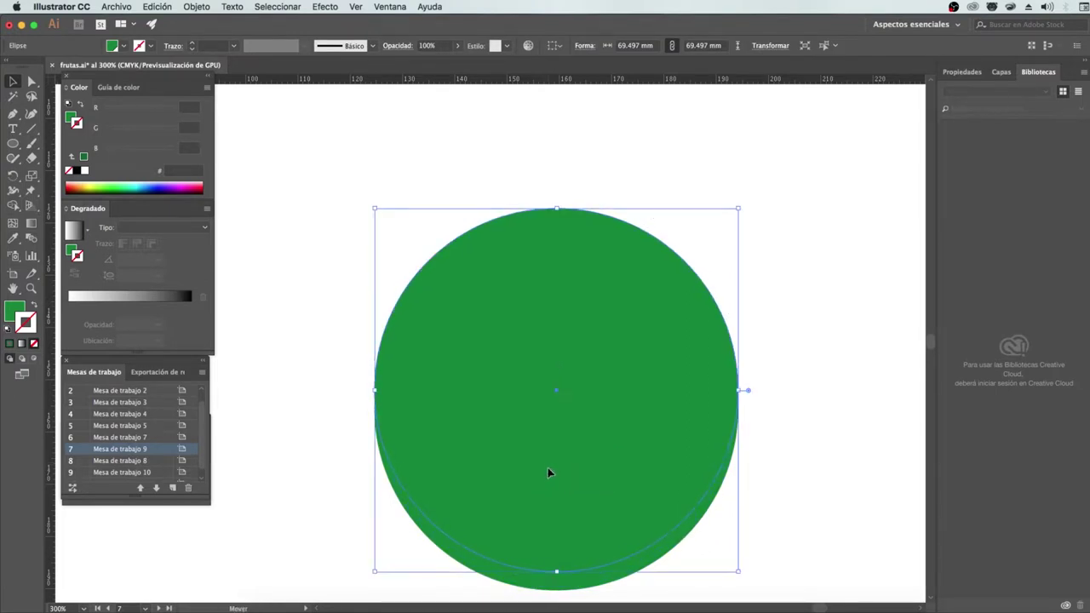
pyautogui.click(125, 47)
pyautogui.click(25, 70)
pyautogui.moveTo(552, 542); pyautogui.dragTo(552, 536)
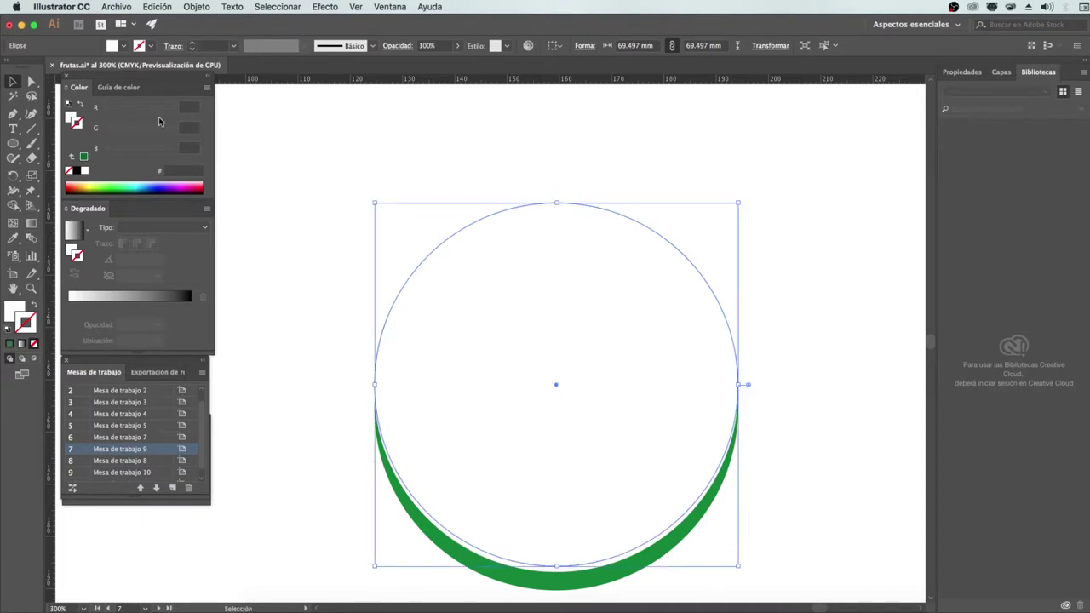
pyautogui.click(125, 46)
pyautogui.click(25, 66)
# Align the red circle over the rind and delete the top point to make a half slice
pyautogui.click(323, 357)
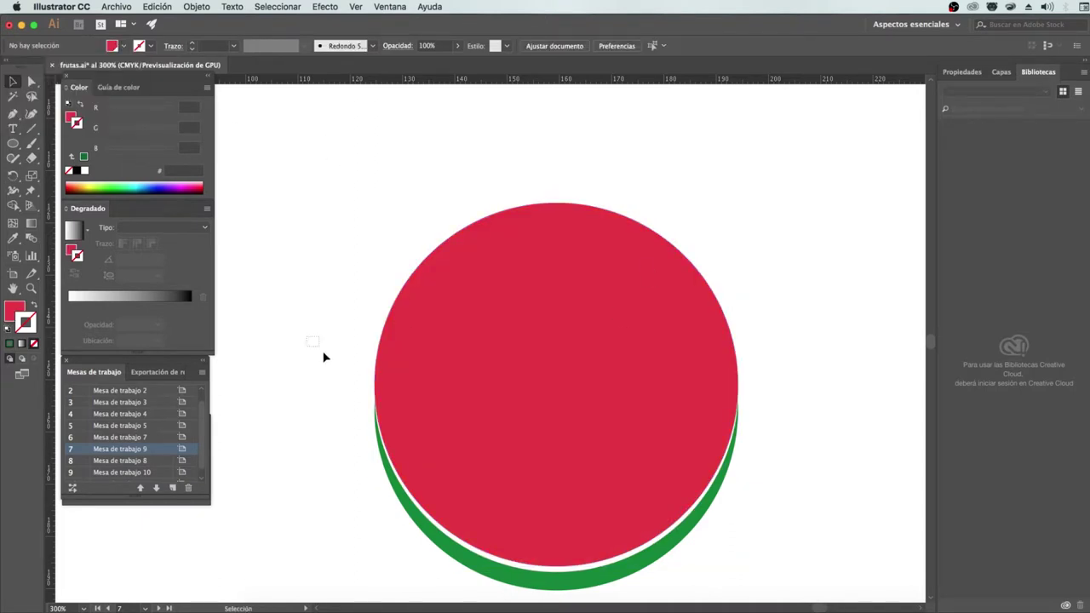
pyautogui.moveTo(323, 358); pyautogui.dragTo(793, 574)
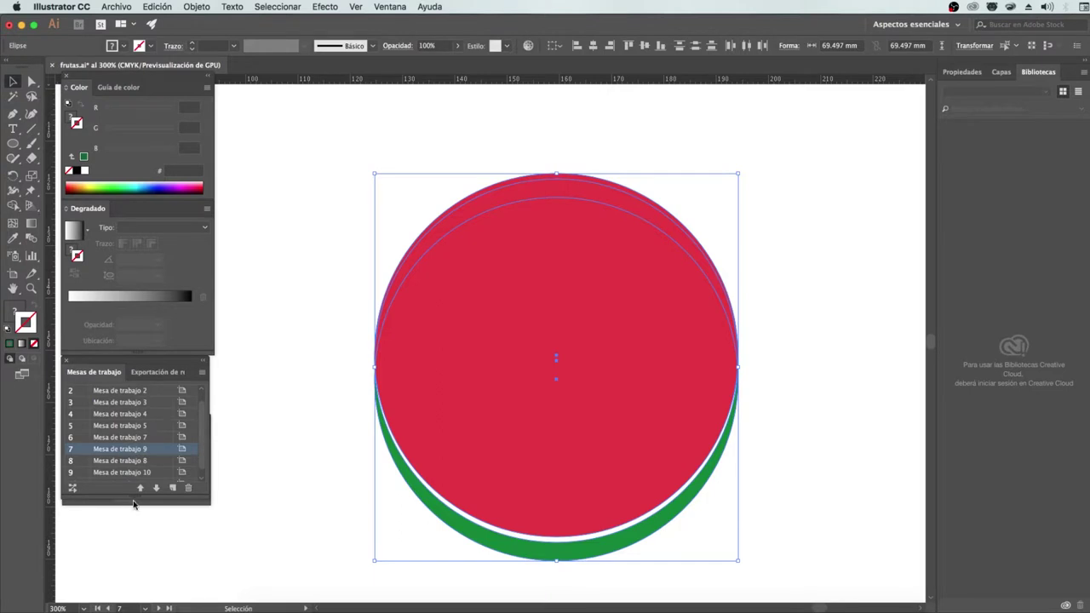
pyautogui.hotkey('shift', 'ctrl', 'F9')
pyautogui.click(298, 340)
pyautogui.moveTo(458, 196); pyautogui.dragTo(460, 221)
pyautogui.click(601, 182)
pyautogui.click(558, 197)
pyautogui.press('Delete')
pyautogui.press('v')
pyautogui.click(341, 388)
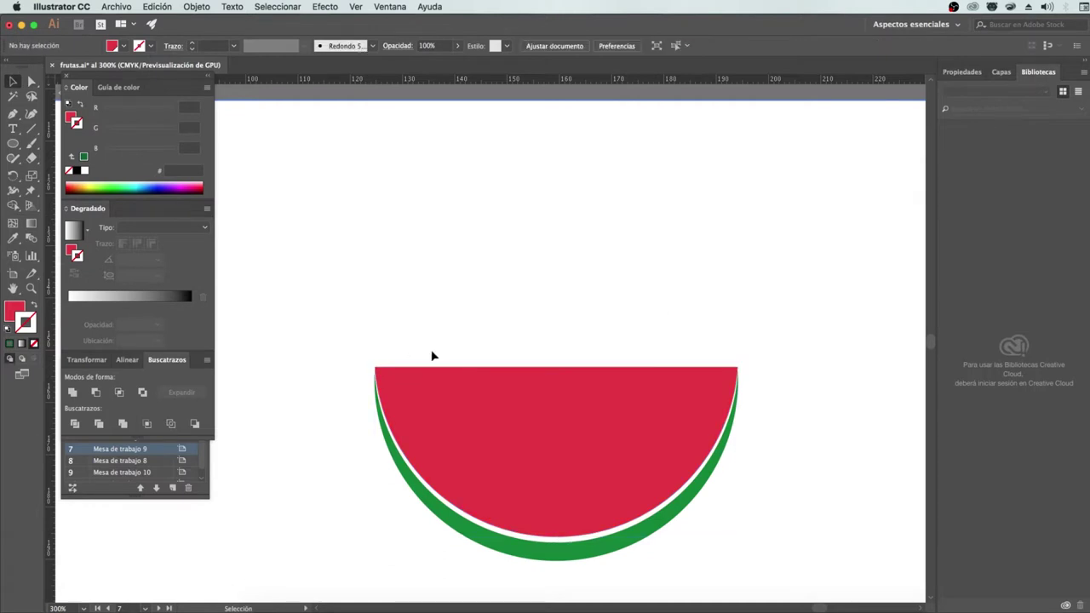
# Set a black 1 pt stroke for lines and draw a short line on the red flesh
pyautogui.hotkey('ctrl', '+')
pyautogui.hotkey('ctrl', '+')
pyautogui.scroll(-5, 384, 374)
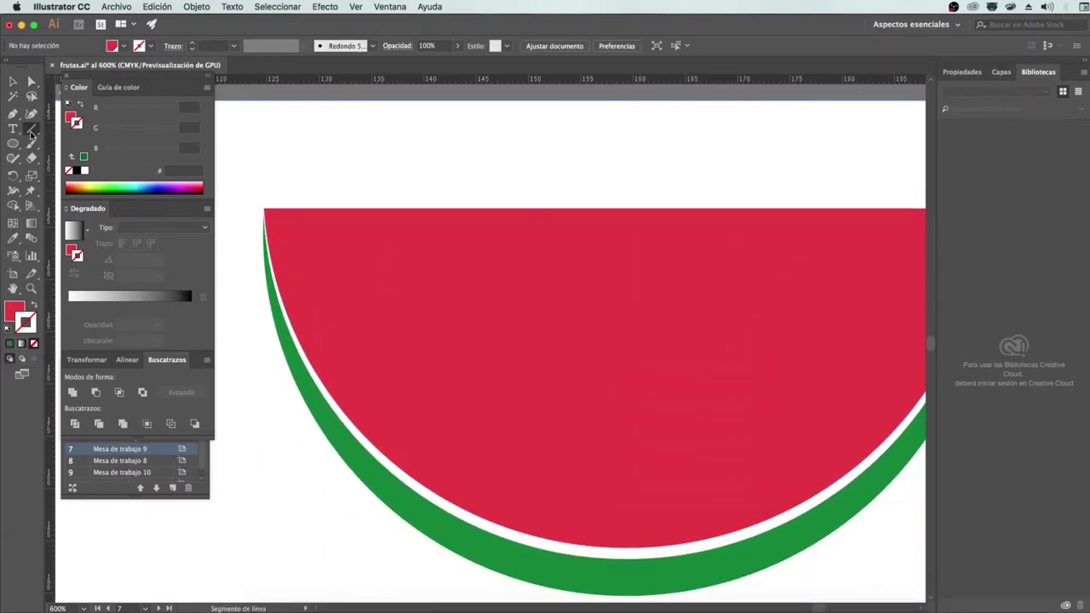
pyautogui.click(151, 45)
pyautogui.click(50, 68)
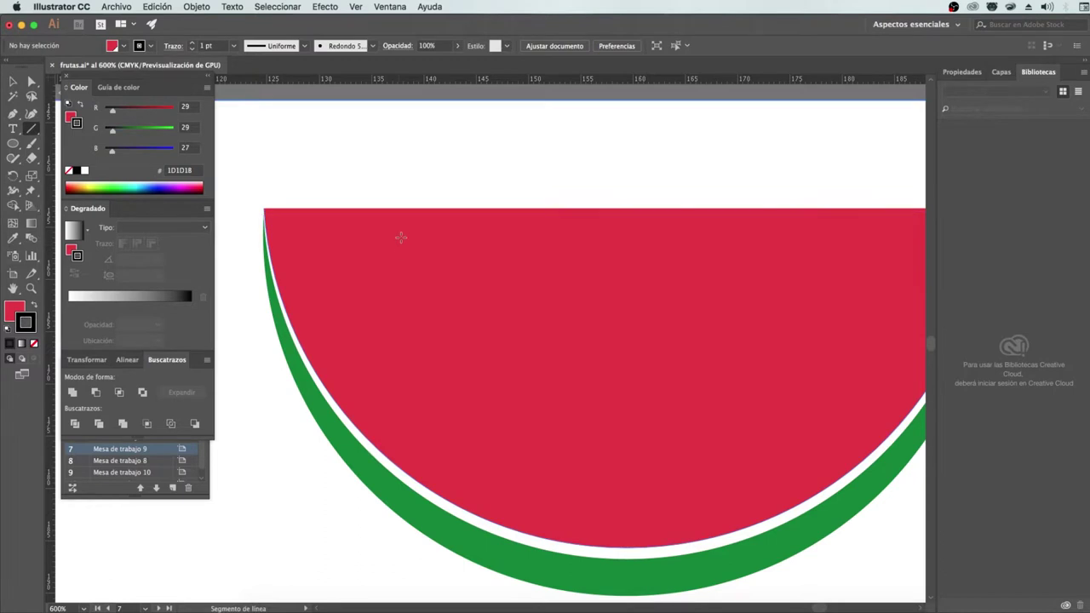
pyautogui.click(962, 70)
pyautogui.click(968, 227)
pyautogui.click(923, 451)
pyautogui.moveTo(404, 296); pyautogui.dragTo(401, 298)
# Apply an elliptical width profile to the line
pyautogui.click(970, 227)
pyautogui.click(918, 418)
pyautogui.click(906, 451)
pyautogui.click(526, 345)
pyautogui.click(515, 354)
# Draw a yellow pineapple ellipse and overlay a lighter yellow copy shifted right, leaving a darker left edge
pyautogui.moveTo(463, 193); pyautogui.dragTo(727, 534)
pyautogui.moveTo(509, 334); pyautogui.dragTo(523, 334)
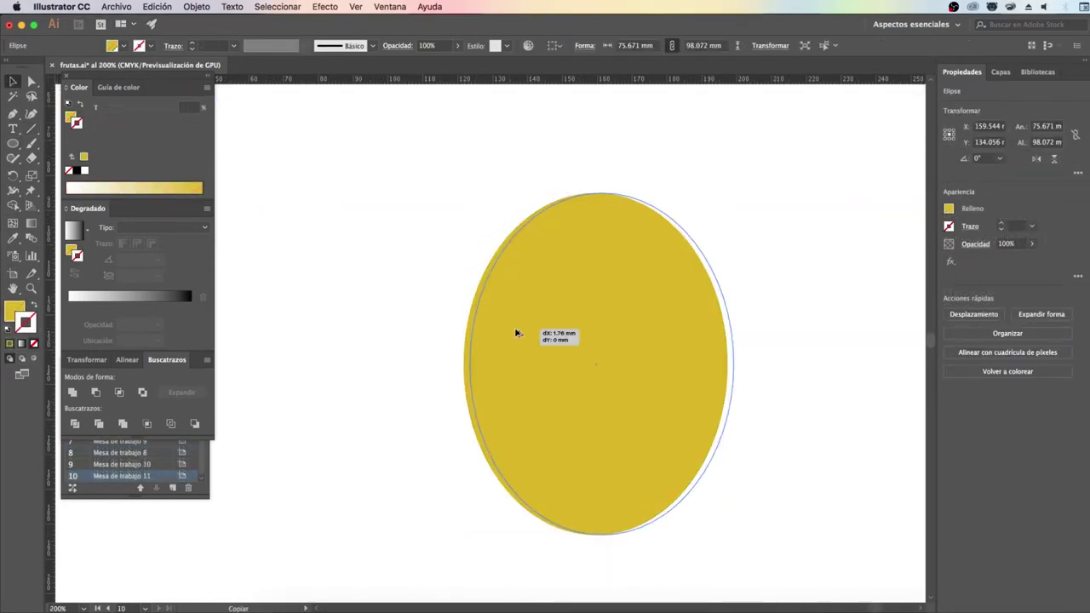
pyautogui.click(124, 45)
pyautogui.click(51, 65)
pyautogui.click(280, 171)
# Add a dark gold oval at the body's top and a diagonal line across the body
pyautogui.press('l')
pyautogui.moveTo(554, 201); pyautogui.dragTo(655, 214)
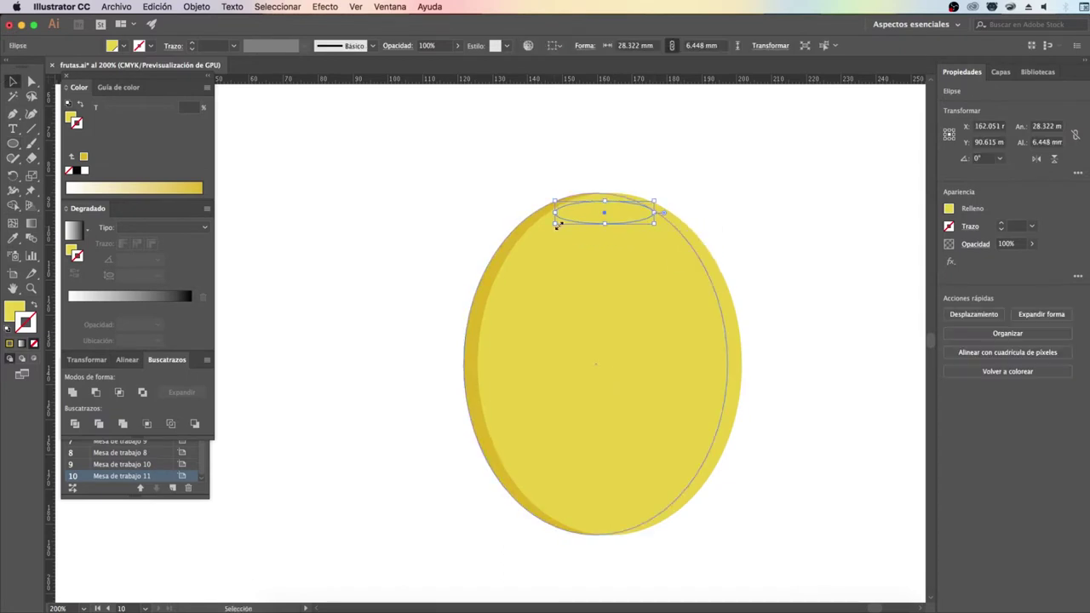
pyautogui.press('v')
pyautogui.click(124, 45)
pyautogui.click(51, 83)
pyautogui.press('\\')
pyautogui.moveTo(506, 327); pyautogui.dragTo(596, 240)
# Give the diagonal line a gold stroke with a tapered width profile
pyautogui.click(139, 45)
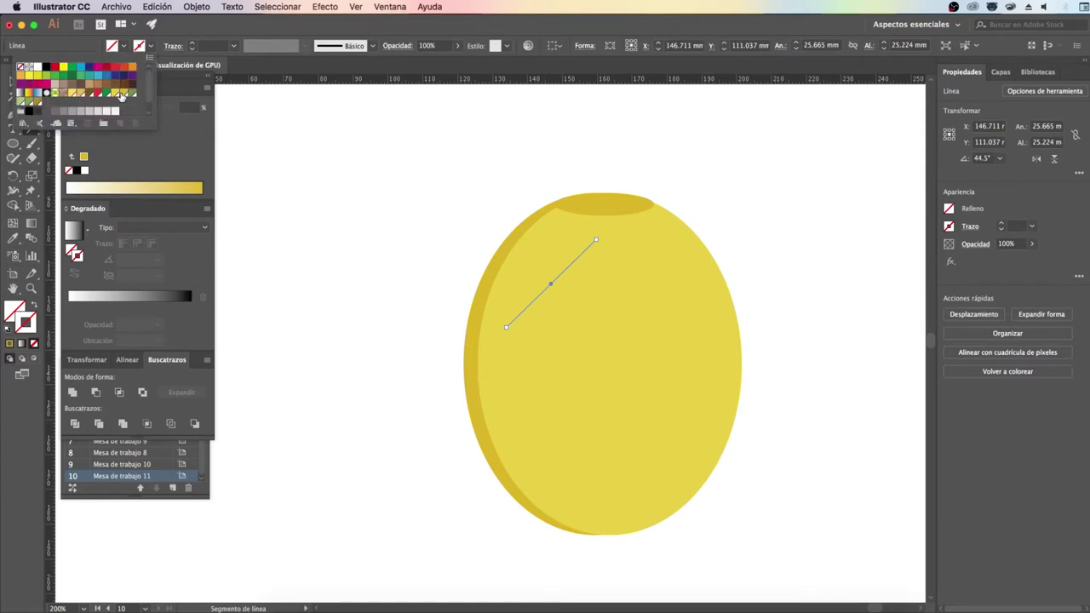
pyautogui.click(104, 123)
pyautogui.click(969, 226)
pyautogui.click(903, 414)
pyautogui.click(902, 442)
pyautogui.click(412, 204)
pyautogui.press('Escape')
pyautogui.press('v')
# Lengthen the diagonal line and copy it into several parallel strokes
pyautogui.click(540, 294)
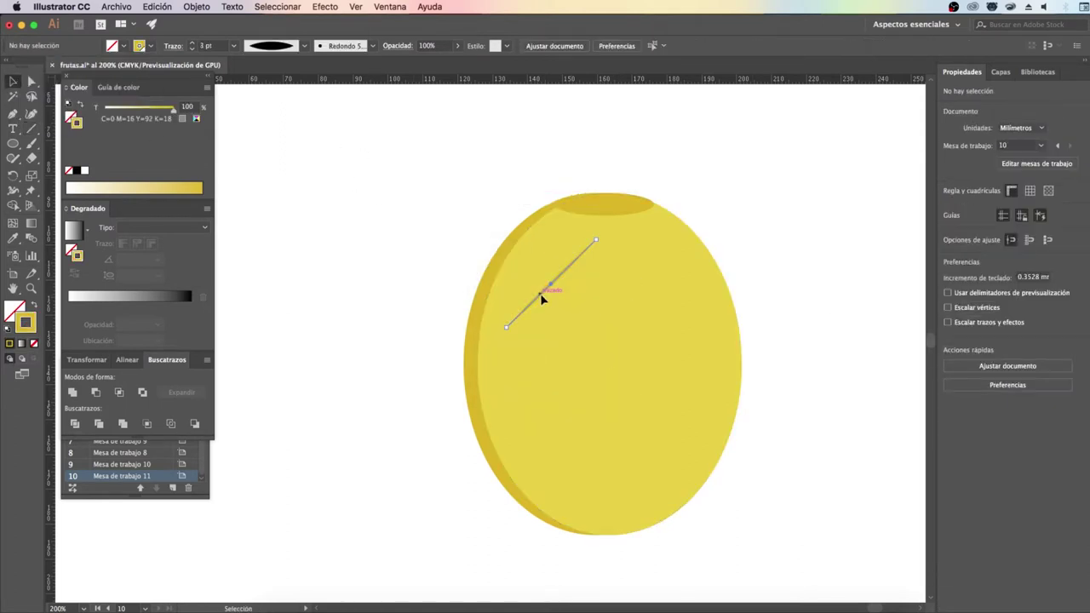
pyautogui.moveTo(630, 278); pyautogui.dragTo(656, 243)
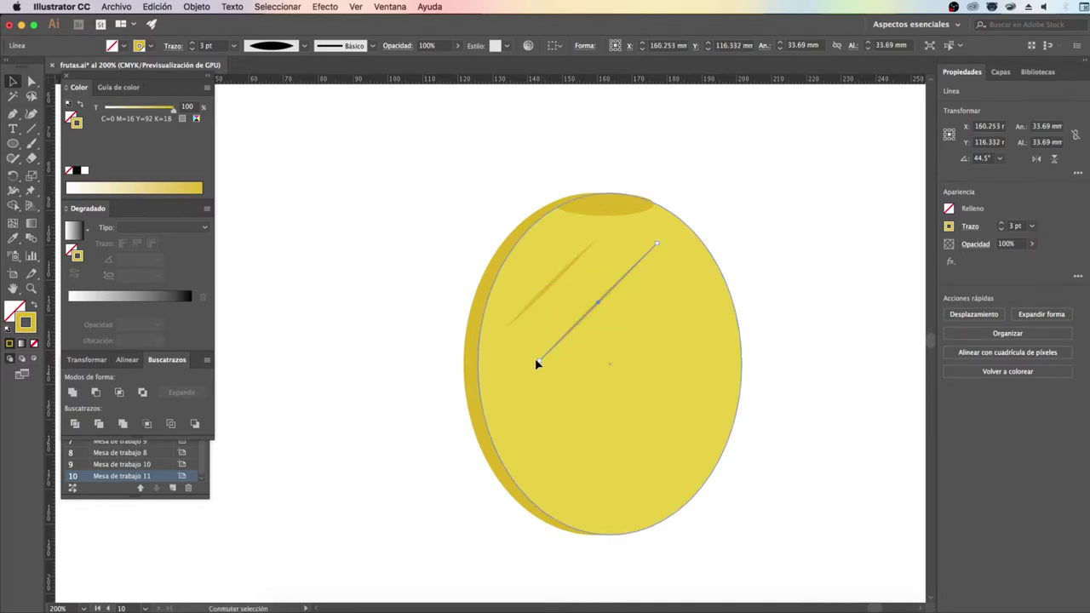
pyautogui.moveTo(579, 367)
pyautogui.mouseDown()
pyautogui.moveTo(580, 383)
pyautogui.moveTo(624, 419)
pyautogui.mouseUp()
pyautogui.click(562, 342)
pyautogui.moveTo(558, 274)
pyautogui.mouseDown()
pyautogui.moveTo(668, 453)
pyautogui.moveTo(645, 382)
pyautogui.mouseUp()
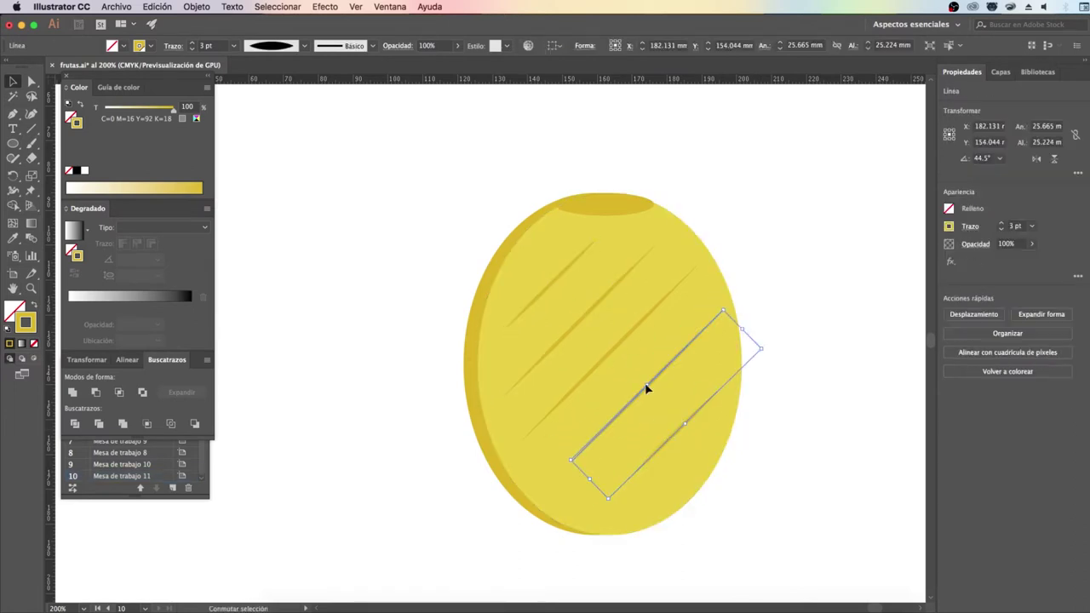
# Reflect copies of the diagonal lines to form a crosshatch across the pineapple
pyautogui.rightClick(572, 360)
pyautogui.click(759, 537)
pyautogui.click(645, 370)
pyautogui.click(859, 245)
pyautogui.click(600, 407)
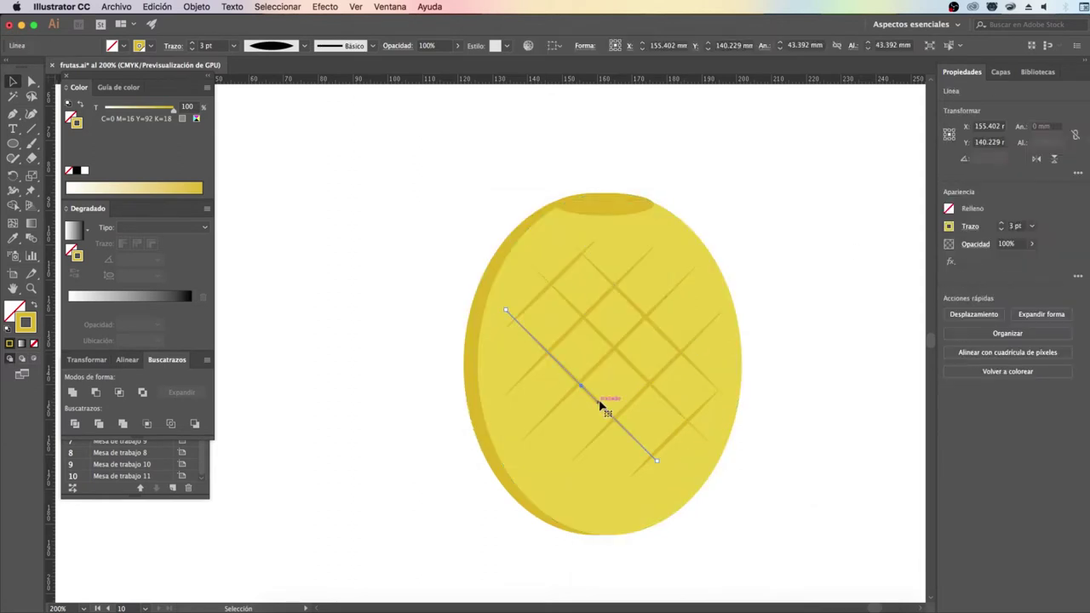
# Draw a star shape above the pineapple
pyautogui.click(713, 165)
pyautogui.moveTo(12, 143); pyautogui.dragTo(119, 205)
pyautogui.moveTo(519, 128); pyautogui.dragTo(605, 166)
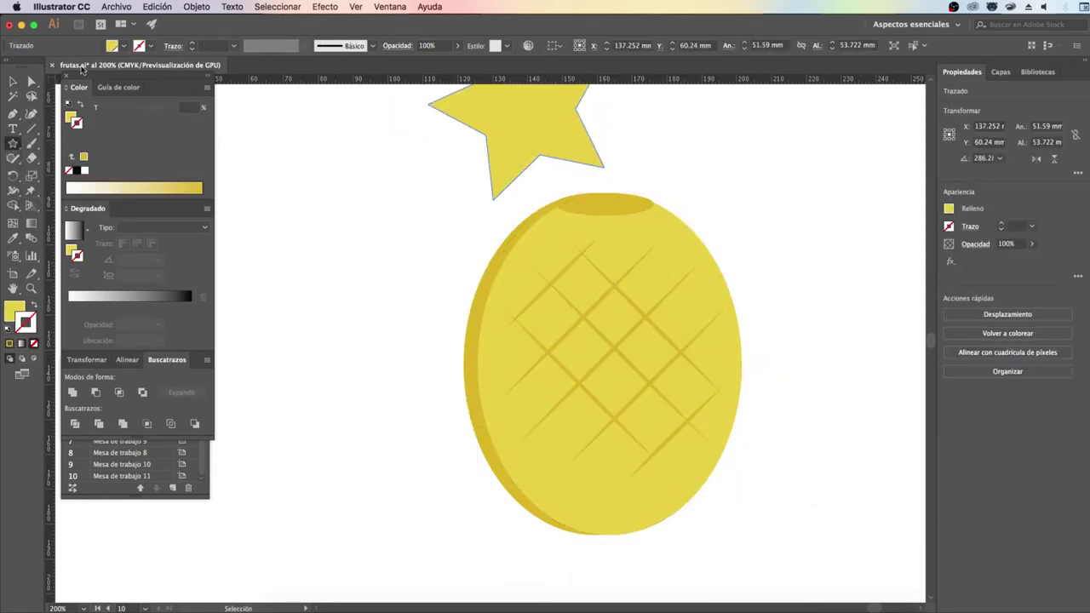
# Colour the star green, move it down to the pineapple, and raise its lower points above the top oval
pyautogui.click(112, 46)
pyautogui.click(122, 114)
pyautogui.press('Escape')
pyautogui.press('v')
pyautogui.moveTo(560, 117); pyautogui.dragTo(611, 175)
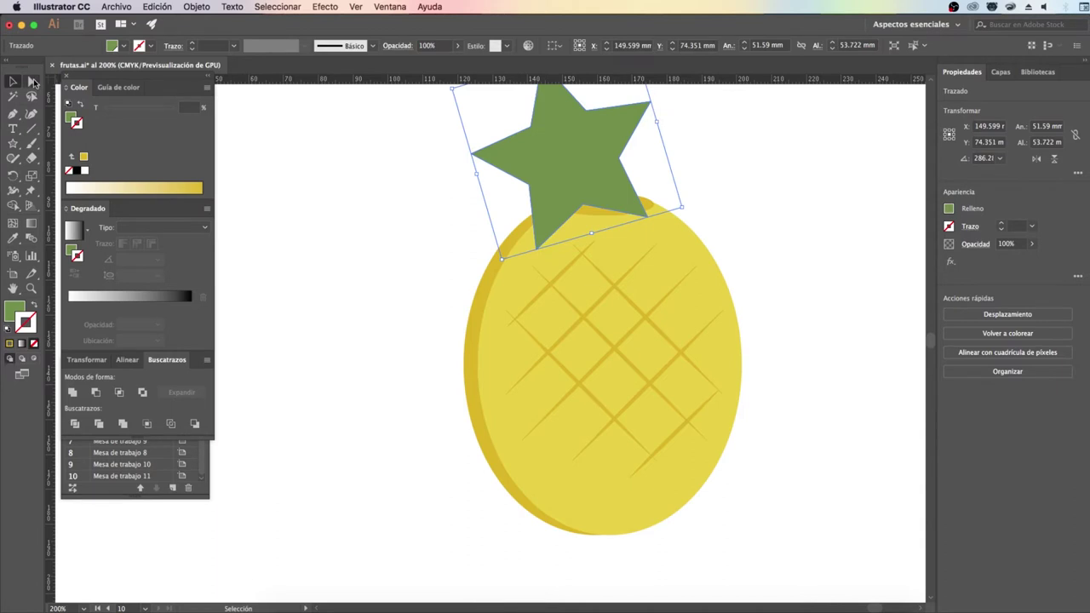
pyautogui.click(34, 82)
pyautogui.moveTo(564, 250)
pyautogui.mouseDown()
pyautogui.moveTo(652, 219)
pyautogui.moveTo(619, 159)
pyautogui.mouseUp()
pyautogui.click(584, 105)
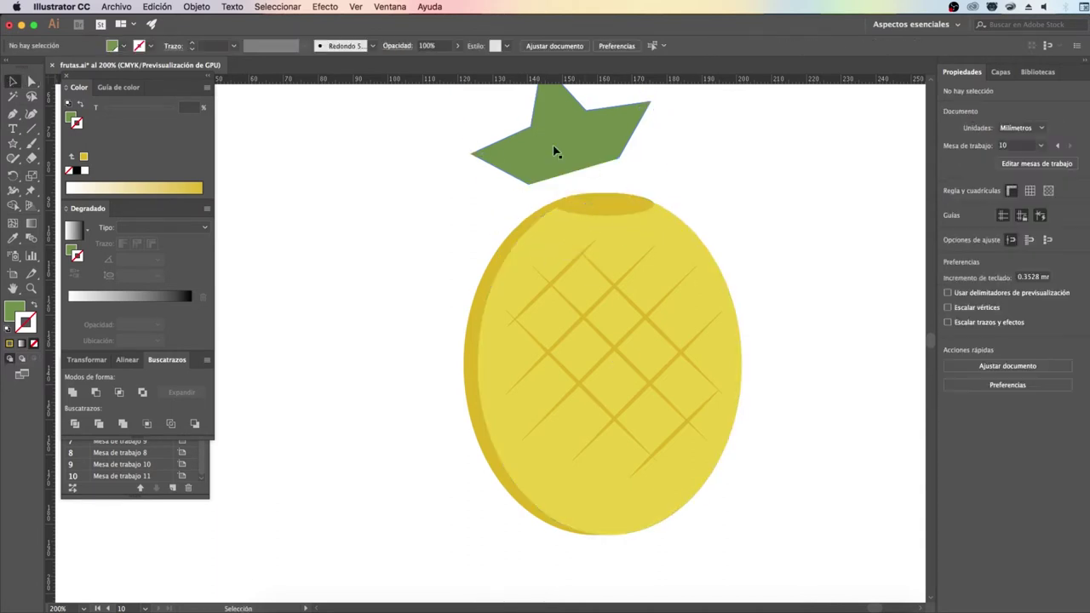
# Rotate the star leaf upright on the pineapple and give it a lighter green fill
pyautogui.click(554, 151)
pyautogui.moveTo(703, 165); pyautogui.dragTo(652, 163)
pyautogui.press('super+shift+a')
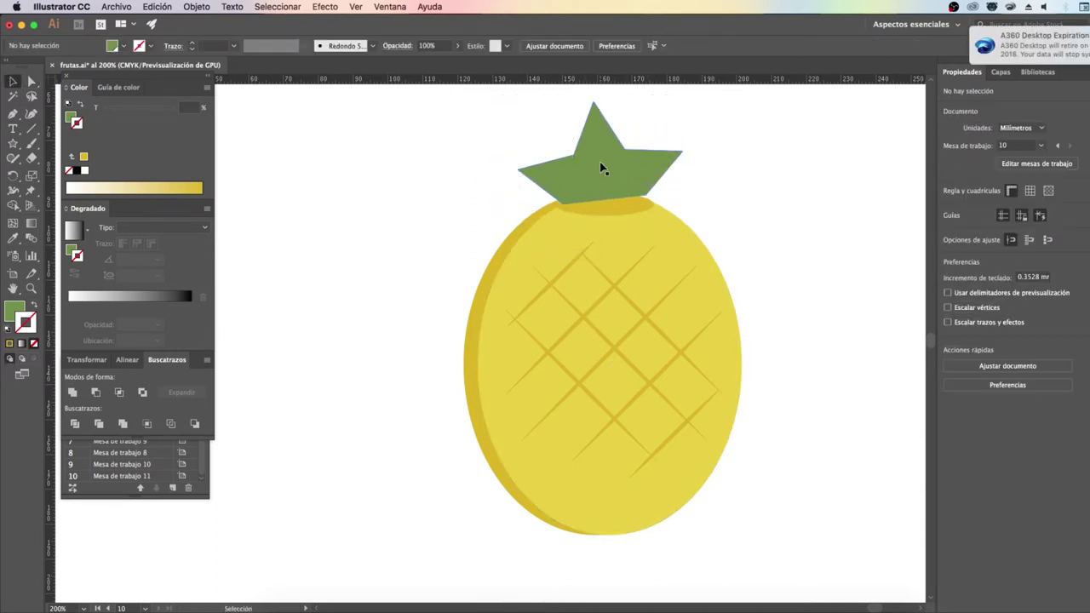
pyautogui.click(600, 167)
pyautogui.click(112, 45)
pyautogui.click(127, 114)
# Reposition and slightly shrink the leaf, then recolour it a darker green
pyautogui.moveTo(648, 189); pyautogui.dragTo(641, 183)
pyautogui.click(809, 272)
pyautogui.click(613, 170)
pyautogui.moveTo(703, 111)
pyautogui.mouseDown()
pyautogui.moveTo(681, 147)
pyautogui.moveTo(632, 171)
pyautogui.mouseUp()
pyautogui.click(113, 46)
pyautogui.click(14, 104)
# Duplicate the light green leaf to the side, then rotate, shrink and dark-green the copy
pyautogui.click(705, 118)
pyautogui.moveTo(598, 126)
pyautogui.mouseDown()
pyautogui.moveTo(628, 126)
pyautogui.moveTo(678, 172)
pyautogui.mouseUp()
pyautogui.click(809, 272)
pyautogui.click(613, 171)
pyautogui.moveTo(540, 90); pyautogui.dragTo(546, 99)
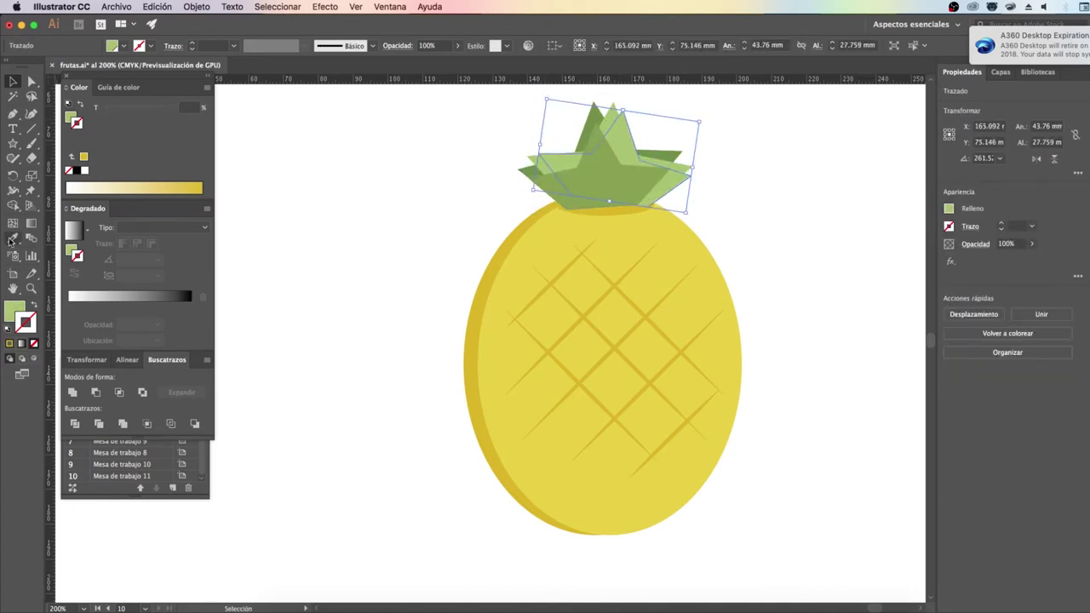
pyautogui.click(12, 240)
pyautogui.click(593, 128)
pyautogui.click(670, 162)
# Move the leaf copy left onto the crown, and duplicate the orange circle slightly right
pyautogui.press('a')
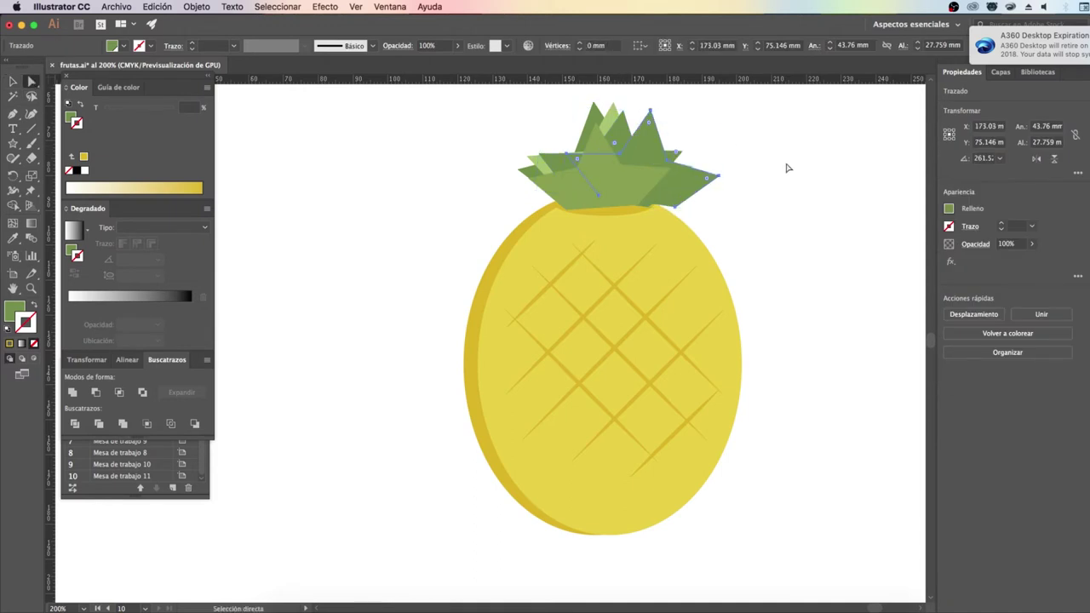
pyautogui.press('v')
pyautogui.click(656, 150)
pyautogui.moveTo(645, 153); pyautogui.dragTo(609, 153)
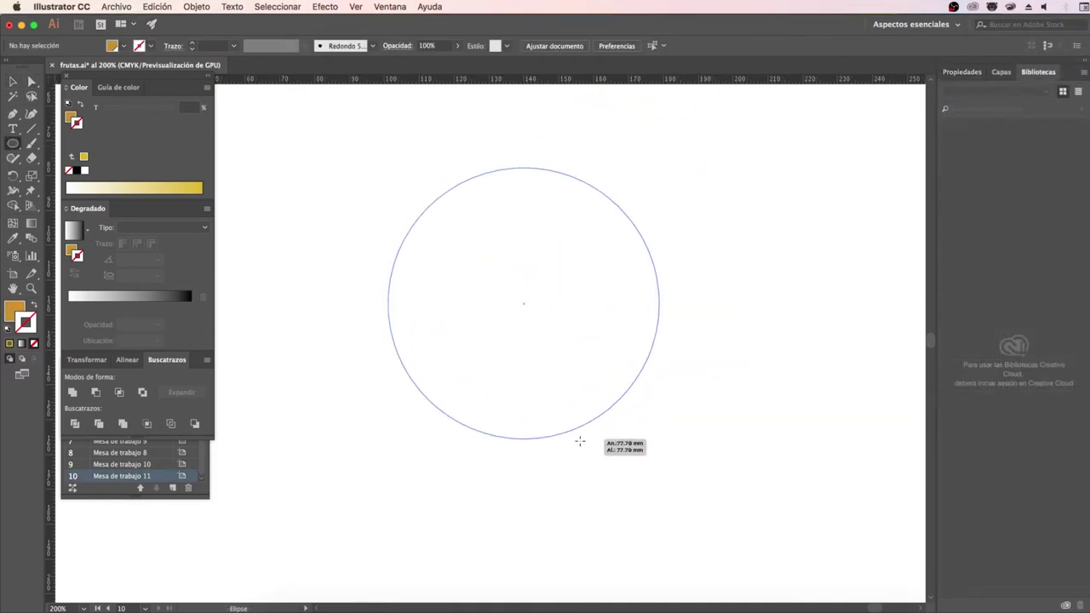
pyautogui.moveTo(530, 309)
pyautogui.mouseDown()
pyautogui.moveTo(583, 447)
pyautogui.moveTo(552, 291)
pyautogui.moveTo(562, 291)
pyautogui.mouseUp()
# Give the orange circle copy a lighter orange fill
pyautogui.click(123, 45)
pyautogui.click(125, 64)
pyautogui.click(282, 176)
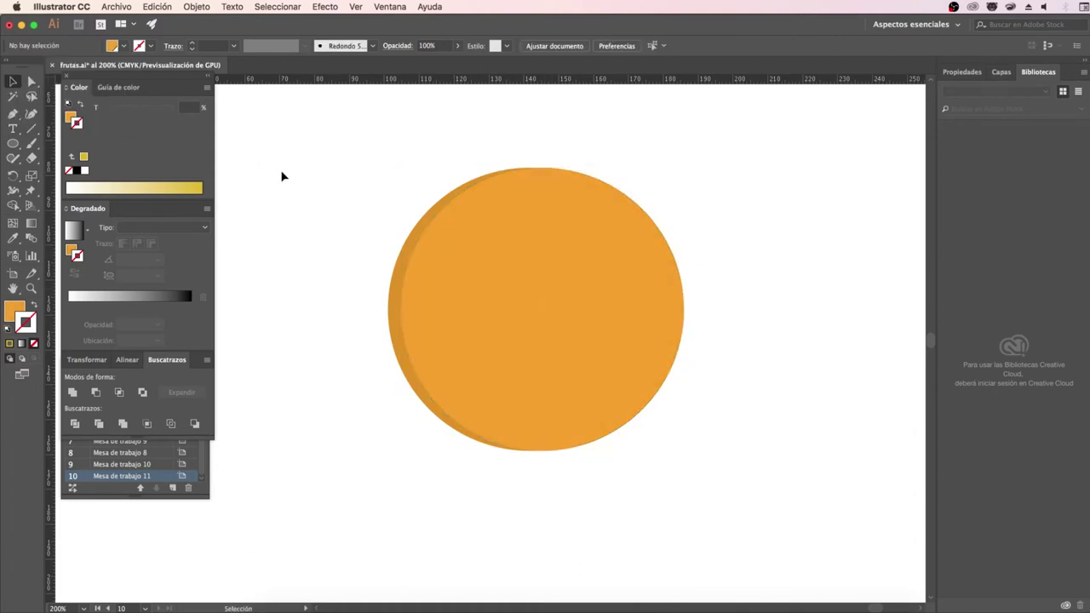
# Draw darker orange dimple dots near the orange's top and a small circle beside it
pyautogui.moveTo(521, 194)
pyautogui.mouseDown()
pyautogui.moveTo(540, 207)
pyautogui.moveTo(564, 198)
pyautogui.moveTo(553, 194)
pyautogui.moveTo(553, 211)
pyautogui.mouseUp()
pyautogui.click(124, 45)
pyautogui.click(29, 109)
pyautogui.click(591, 125)
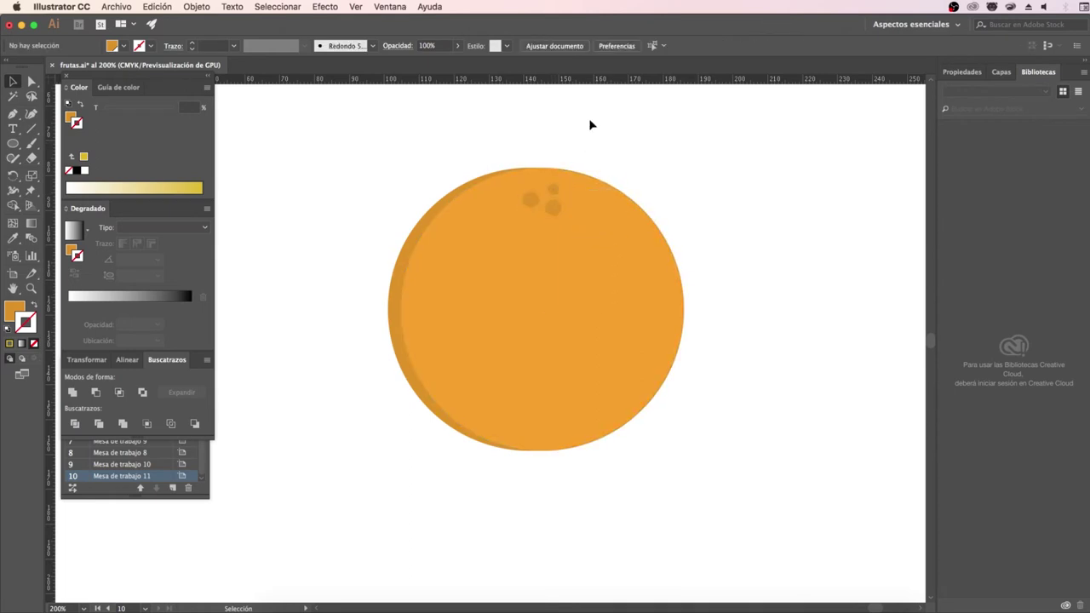
pyautogui.keyDown('shift'); pyautogui.moveTo(750, 200); pyautogui.dragTo(785, 207); pyautogui.keyUp('shift')
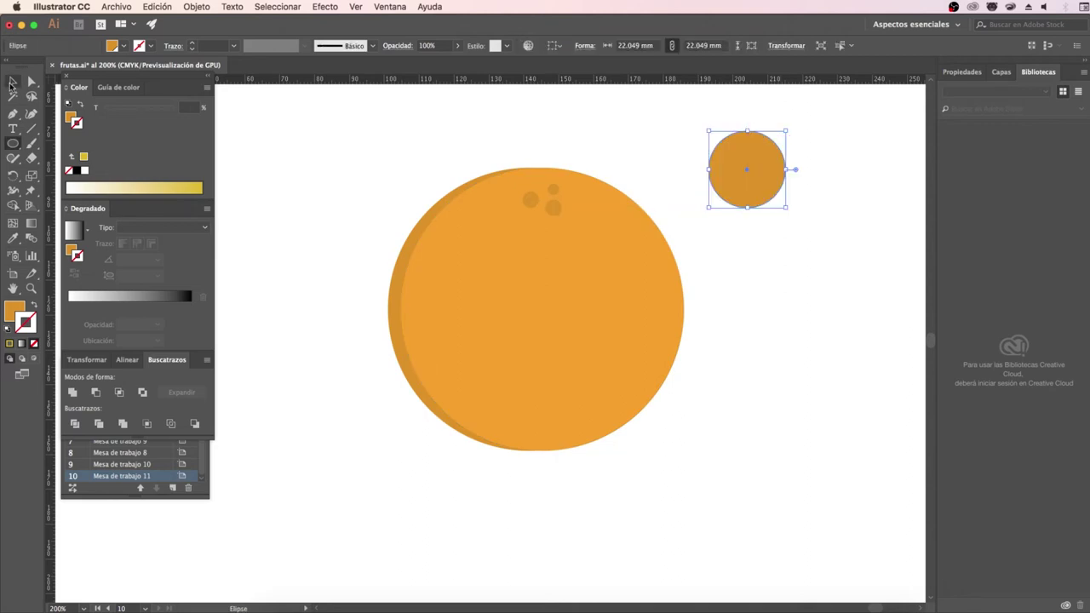
# Intersect two overlapping green circles into a leaf and rotate it onto the orange's top
pyautogui.keyDown('alt'); pyautogui.moveTo(786, 164); pyautogui.dragTo(837, 163); pyautogui.keyUp('alt')
pyautogui.keyDown('shift'); pyautogui.click(740, 170); pyautogui.keyUp('shift')
pyautogui.click(123, 45)
pyautogui.click(115, 75)
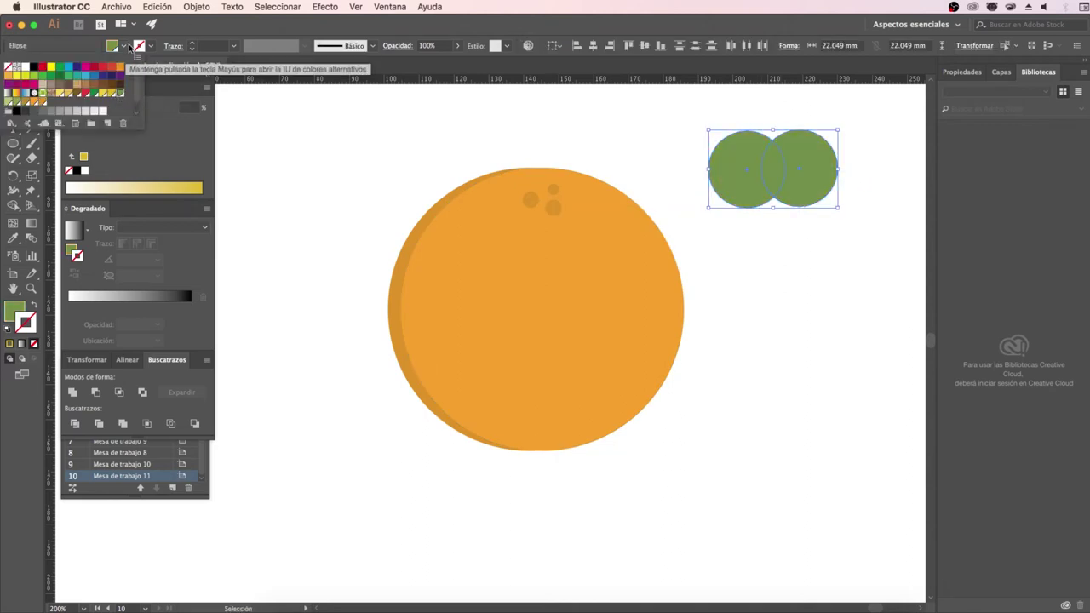
pyautogui.click(119, 391)
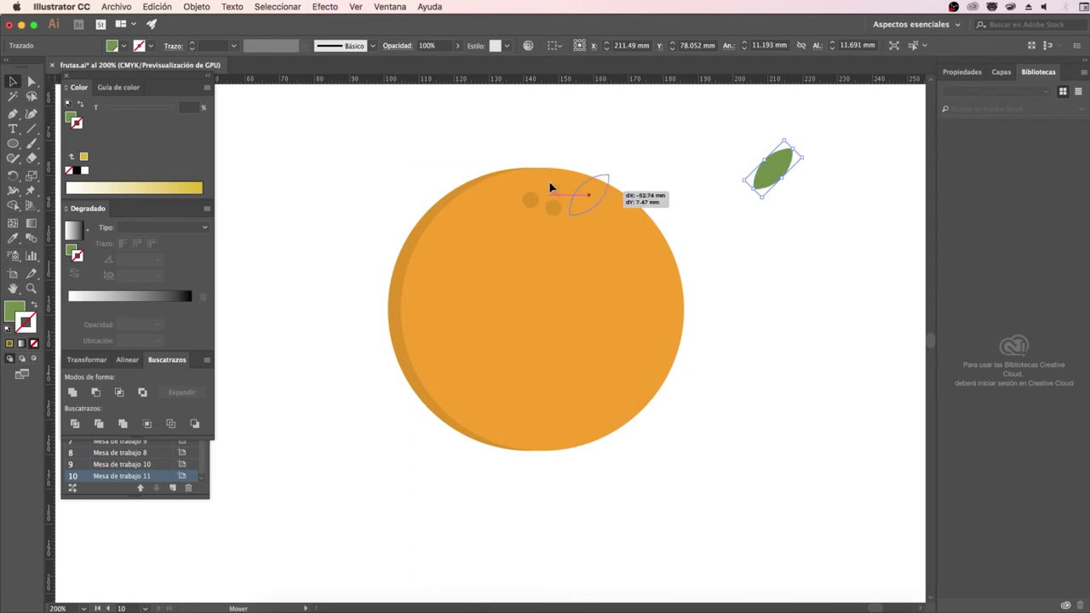
pyautogui.moveTo(550, 186); pyautogui.dragTo(520, 145)
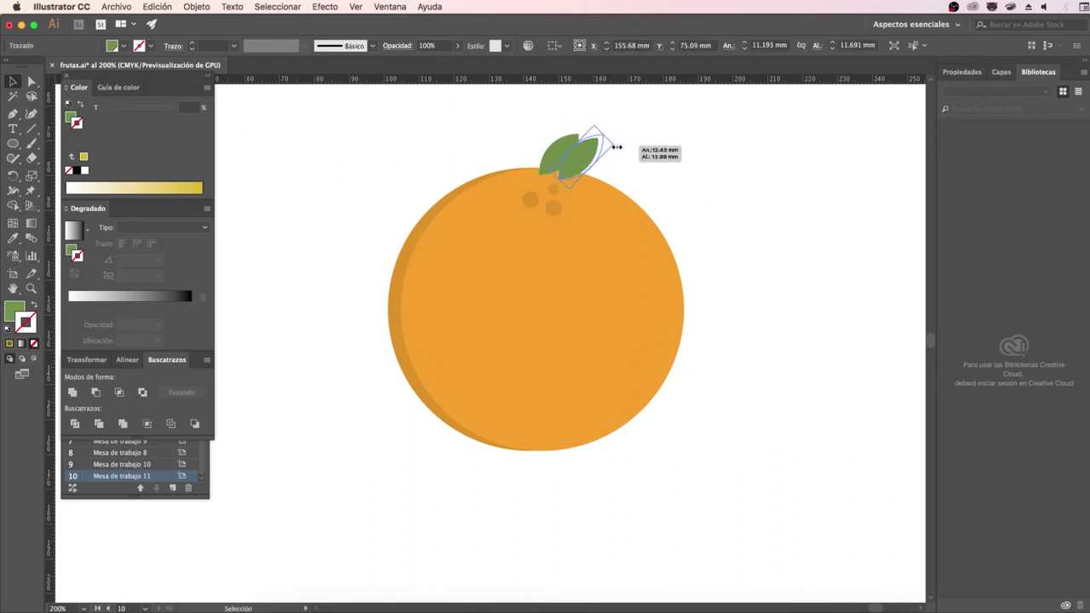
pyautogui.moveTo(596, 86); pyautogui.dragTo(562, 230)
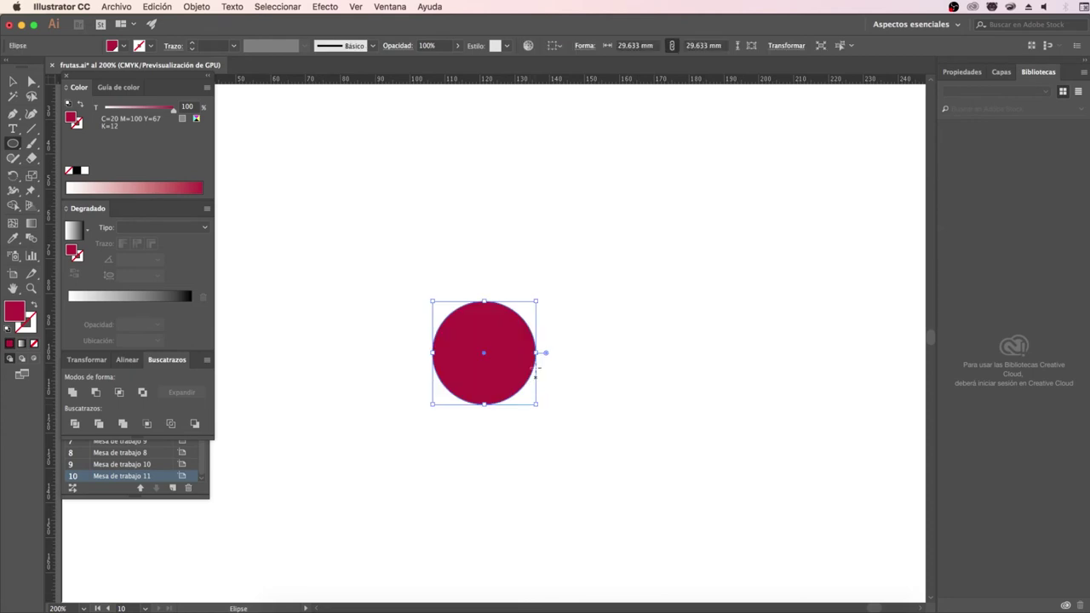
# Duplicate the red cherry circle and add a small white ellipse highlight on it
pyautogui.press('v')
pyautogui.moveTo(474, 365); pyautogui.dragTo(481, 368)
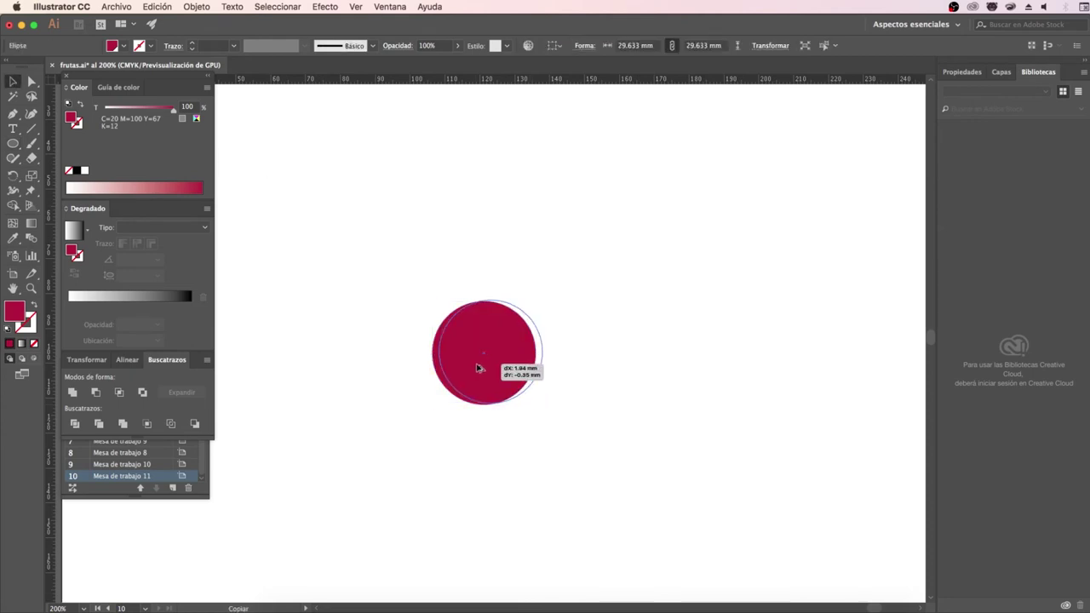
pyautogui.click(123, 45)
pyautogui.click(608, 268)
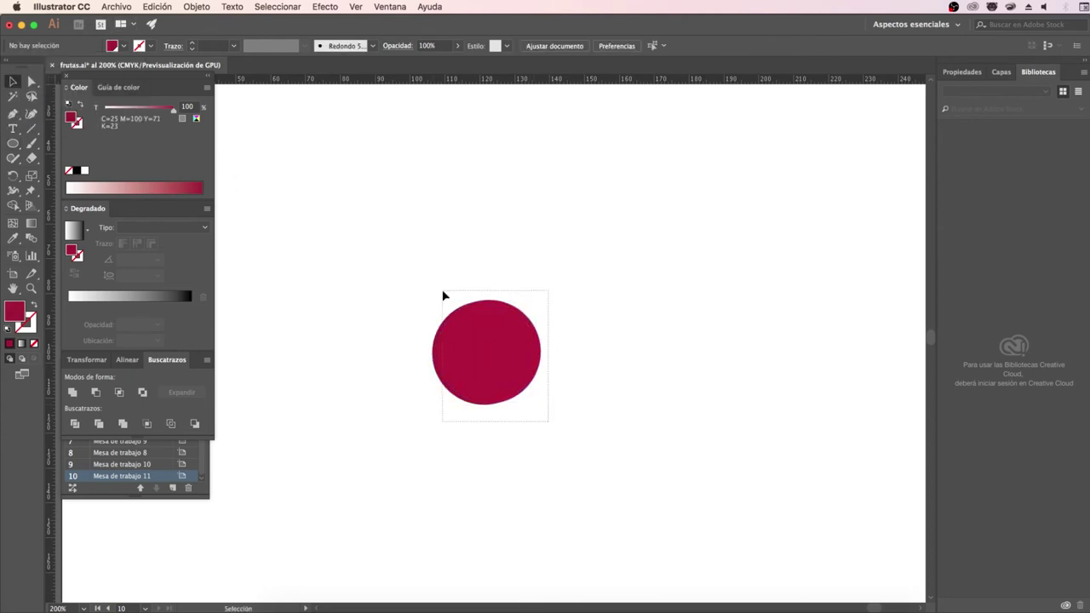
pyautogui.moveTo(496, 315); pyautogui.dragTo(511, 331)
pyautogui.keyDown('ctrl'); pyautogui.click(244, 145); pyautogui.keyUp('ctrl')
pyautogui.click(123, 45)
pyautogui.click(19, 69)
# Duplicate the highlighted cherry down and right, then draw curved Arc-tool stems from the cherries
pyautogui.press('a')
pyautogui.moveTo(434, 285); pyautogui.dragTo(550, 409)
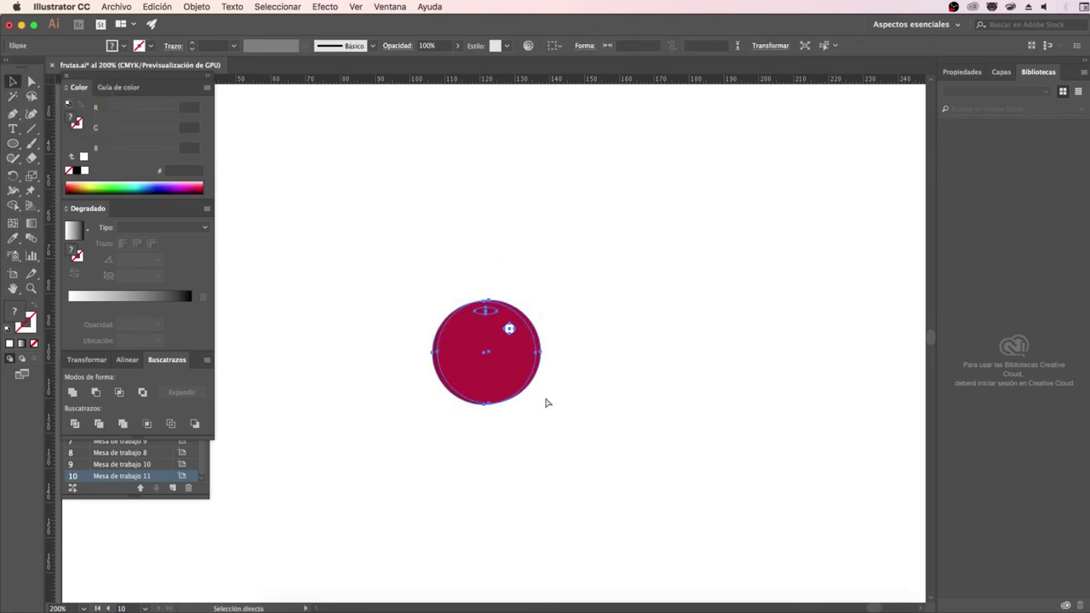
pyautogui.moveTo(536, 341); pyautogui.dragTo(634, 370)
pyautogui.click(652, 297)
pyautogui.moveTo(32, 128); pyautogui.dragTo(119, 141)
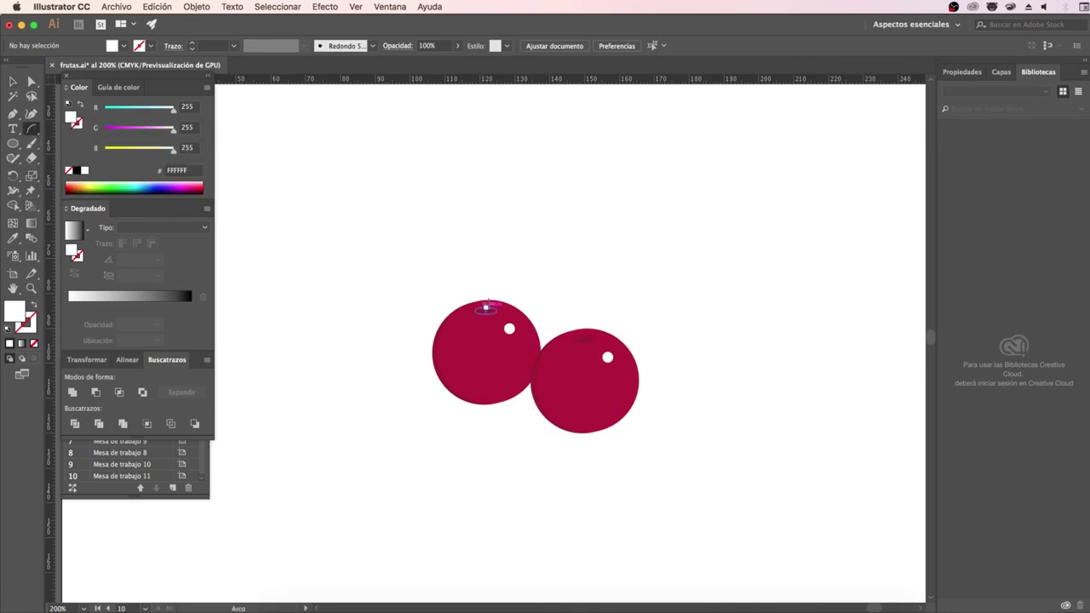
pyautogui.moveTo(486, 307); pyautogui.dragTo(617, 134)
pyautogui.scroll(4, 668, 443)
pyautogui.hscroll(-2, 667, 443)
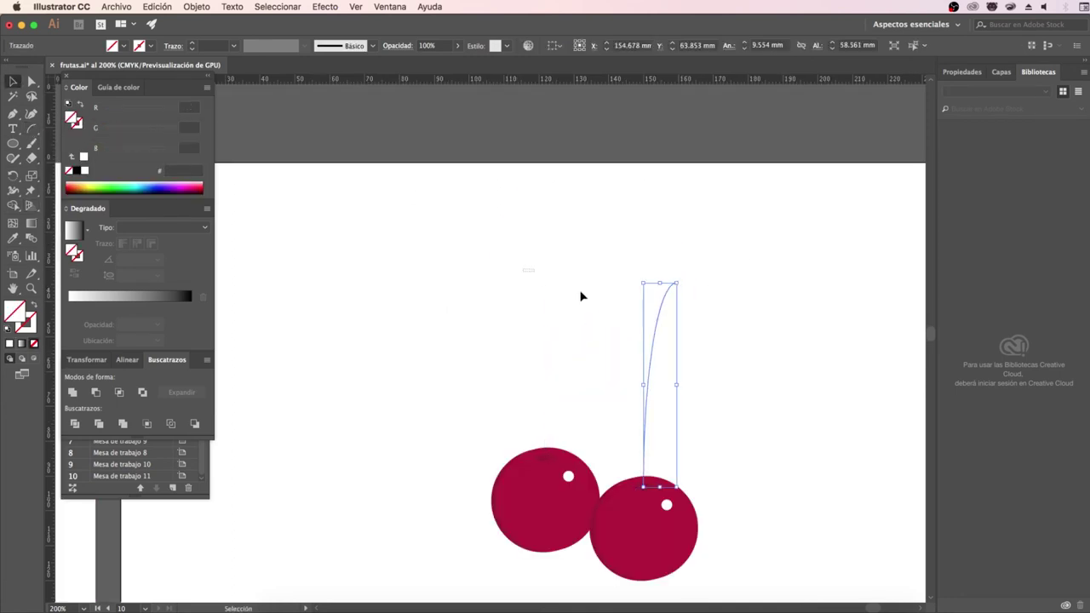
# Give both stem arcs a dark red 3 pt stroke
pyautogui.keyDown('shift'); pyautogui.click(586, 316); pyautogui.keyUp('shift')
pyautogui.click(150, 46)
pyautogui.click(962, 72)
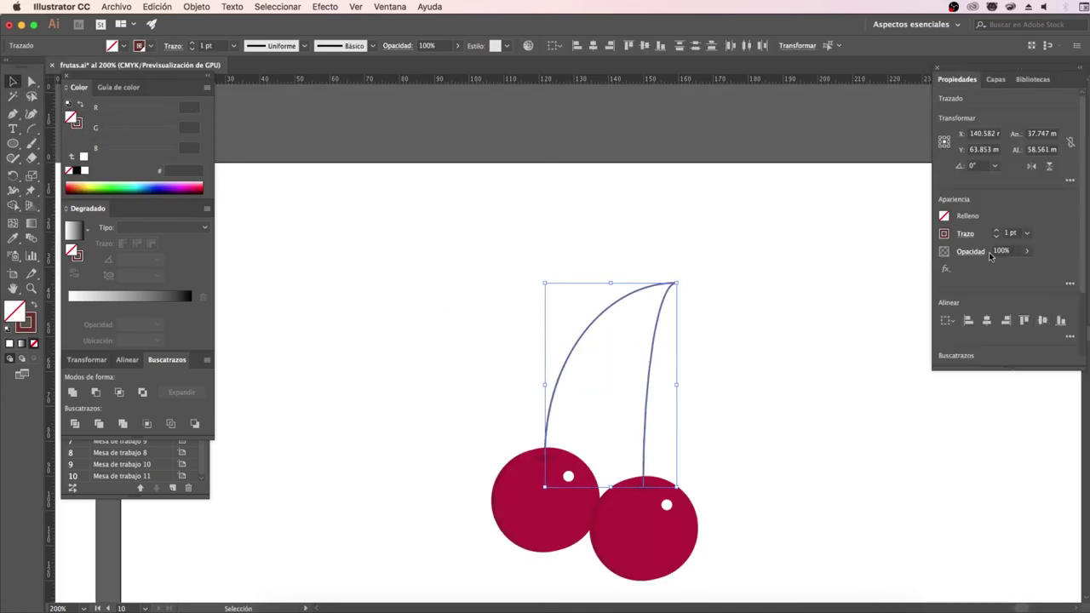
pyautogui.click(12, 82)
pyautogui.click(372, 239)
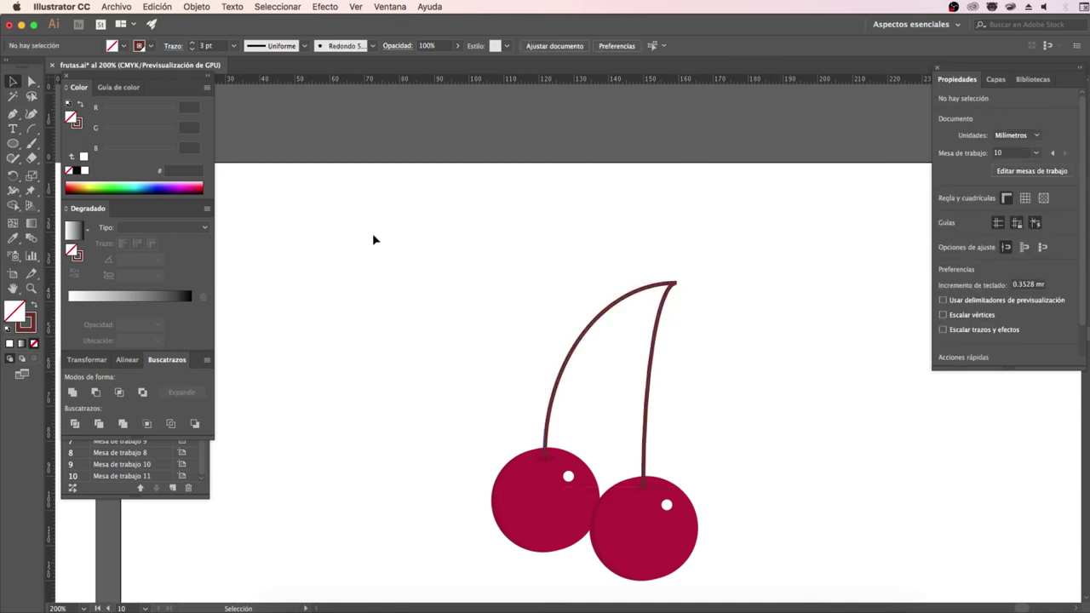
# Draw a small dark red rectangle cap and position it on the stem tips
pyautogui.click(14, 144)
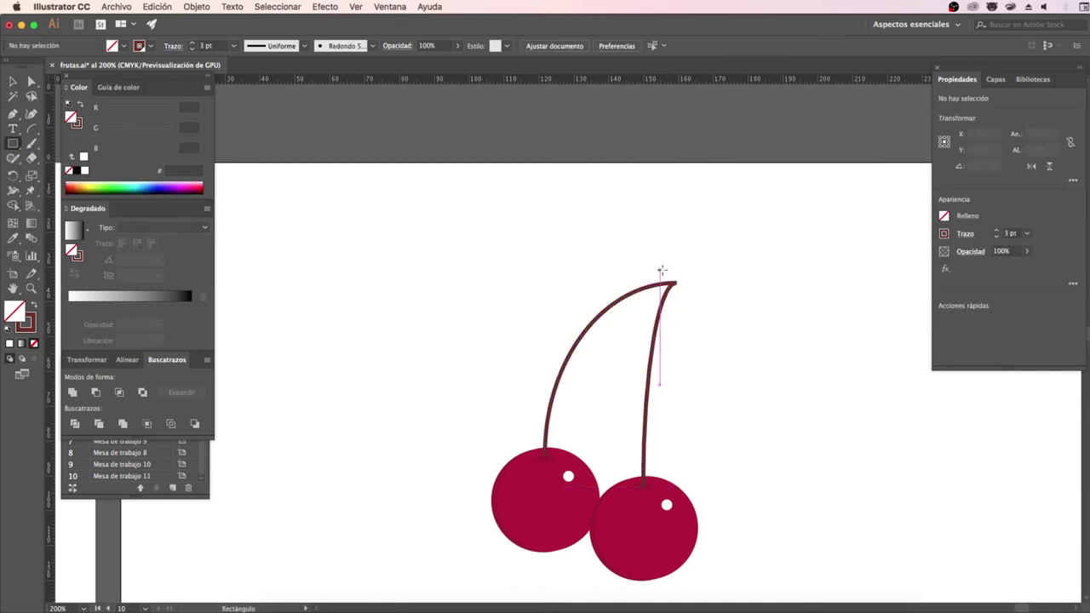
pyautogui.click(31, 308)
pyautogui.press('v')
pyautogui.moveTo(679, 279); pyautogui.dragTo(668, 284)
pyautogui.click(771, 244)
pyautogui.click(656, 285)
pyautogui.click(749, 231)
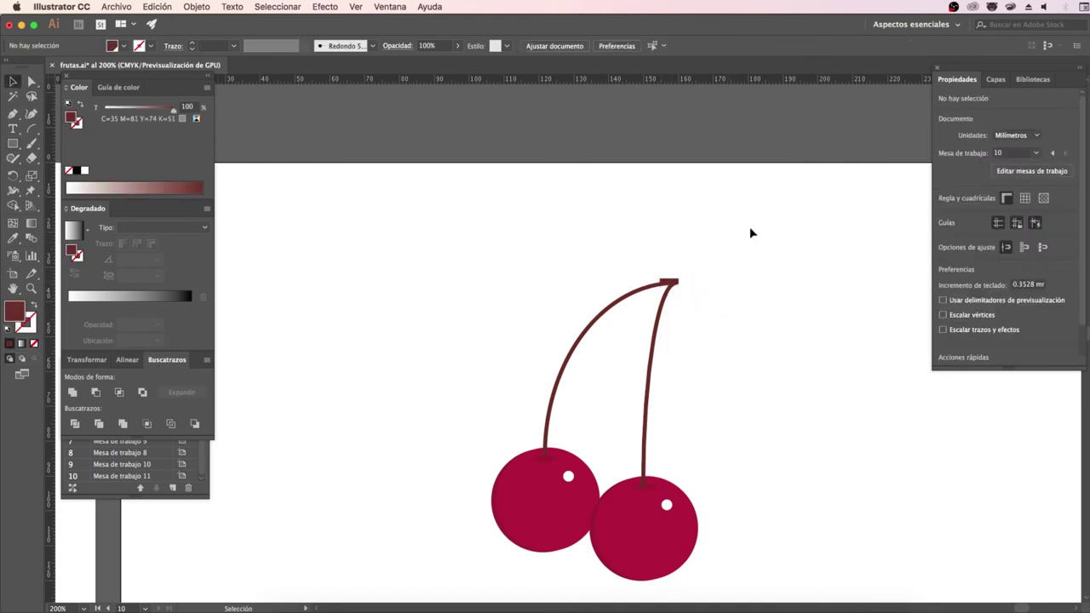